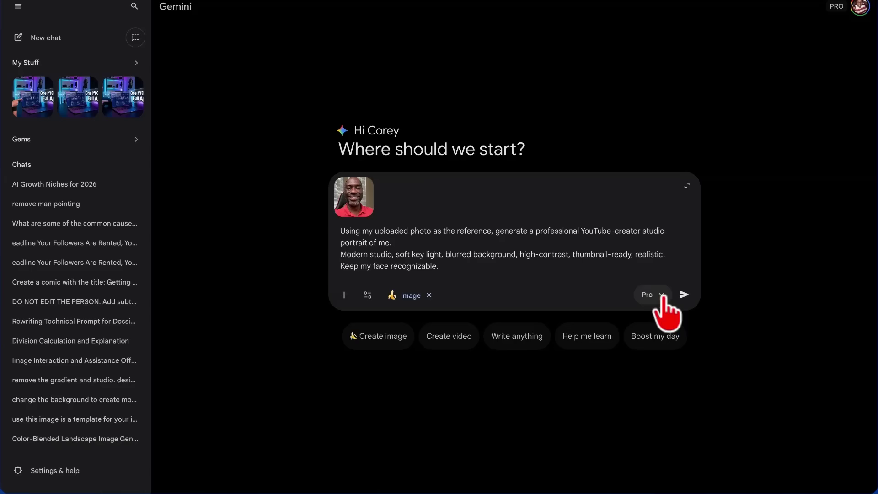
Step: Submit the studio-portrait prompt with the uploaded photo and collapse the chat sidebar
click(685, 295)
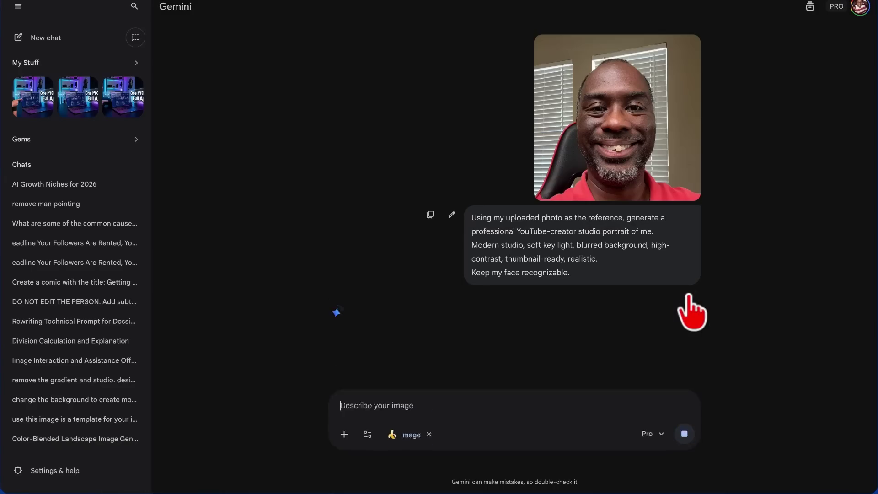
click(19, 7)
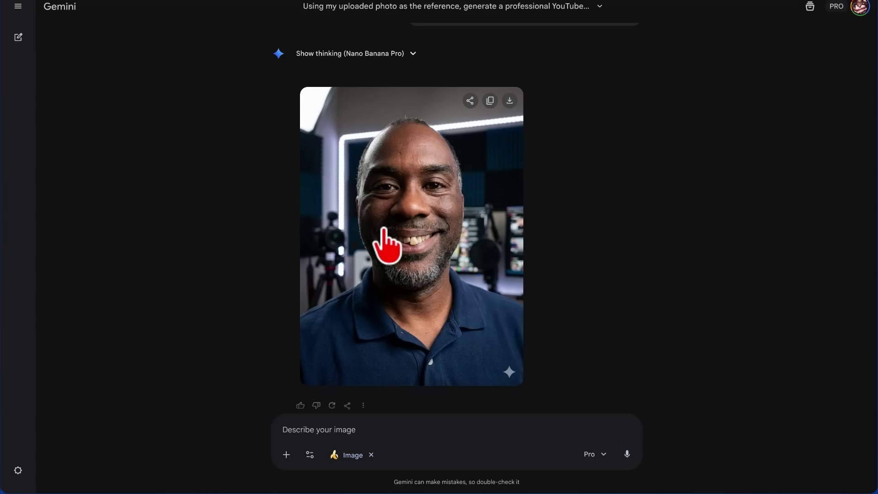
Step: Request a landscape version of the portrait, download it as a PNG, and start a new chat
text(Can you make the image you just created landscape?)
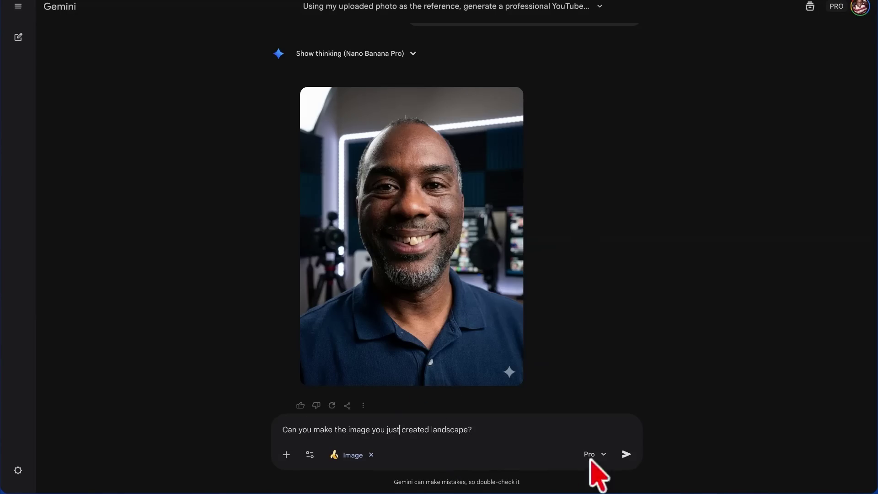
click(627, 454)
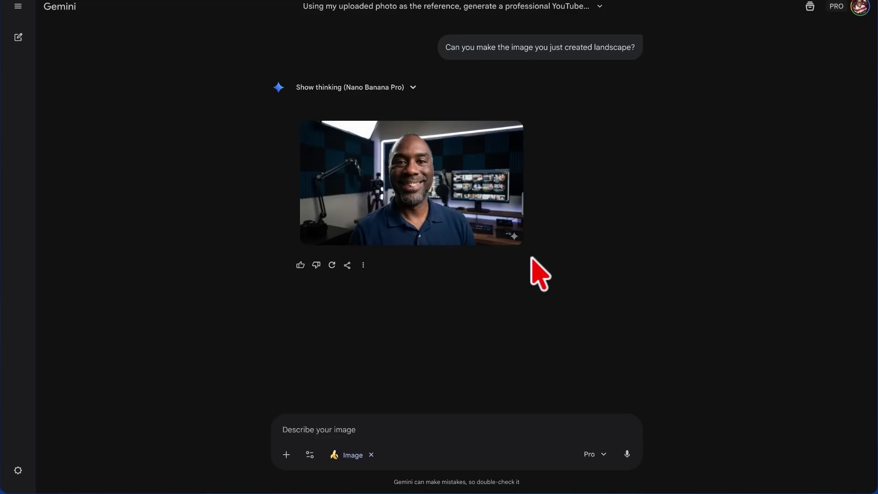
click(511, 135)
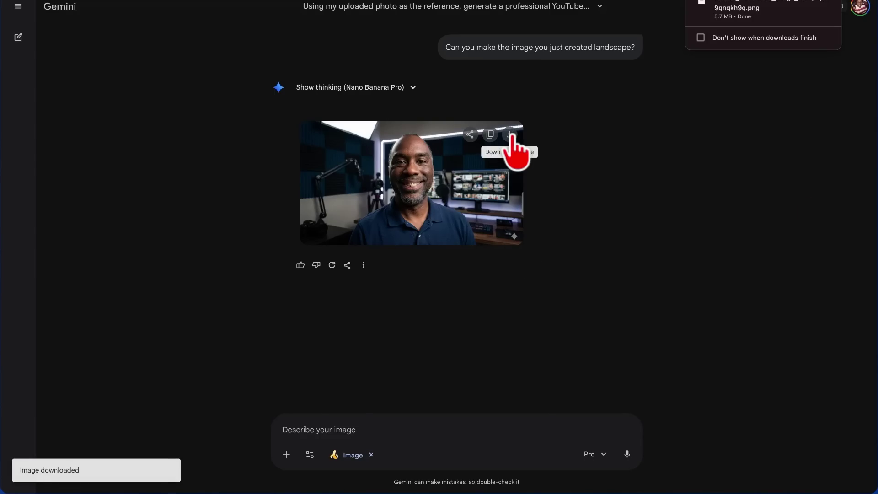
click(19, 37)
Step: Attach the landscape portrait and request an 8-second talking-head video with Create videos
mouse_move(27, 36)
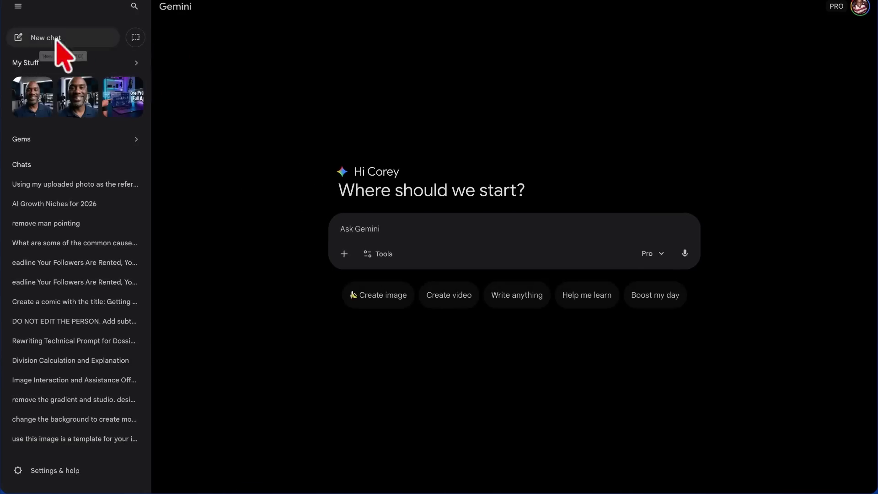
key(ctrl+v)
click(325, 278)
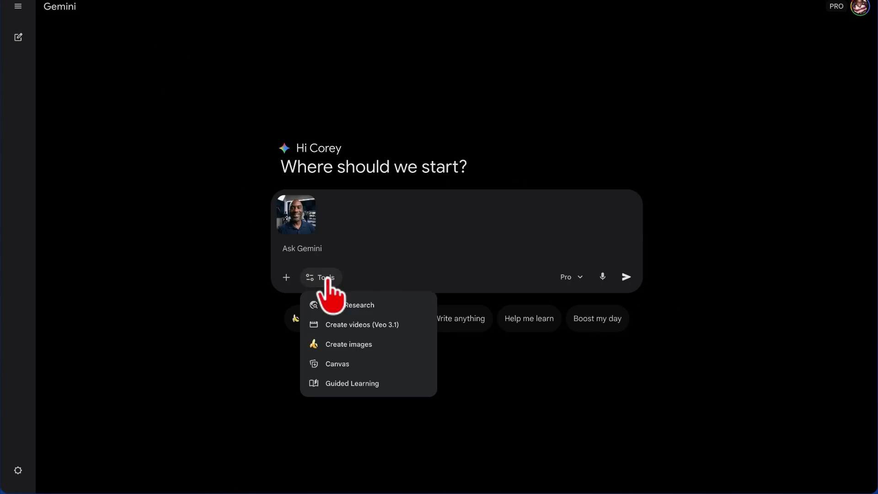
click(348, 325)
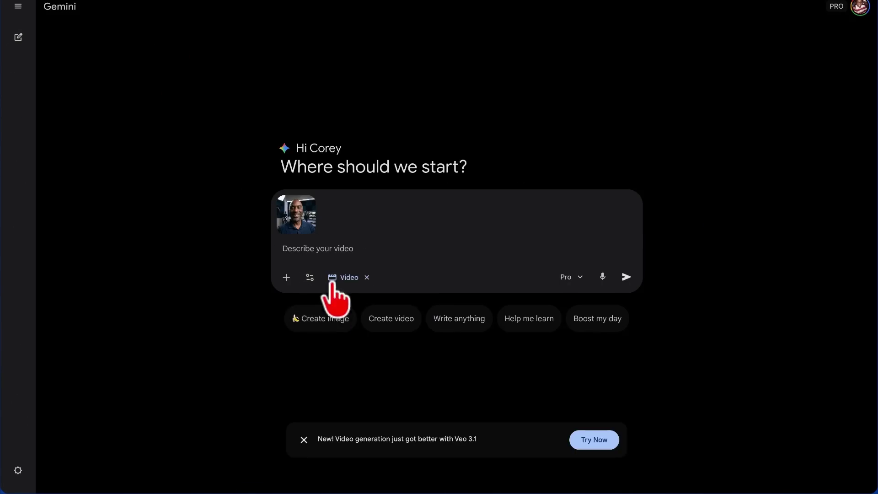
key(ctrl+v)
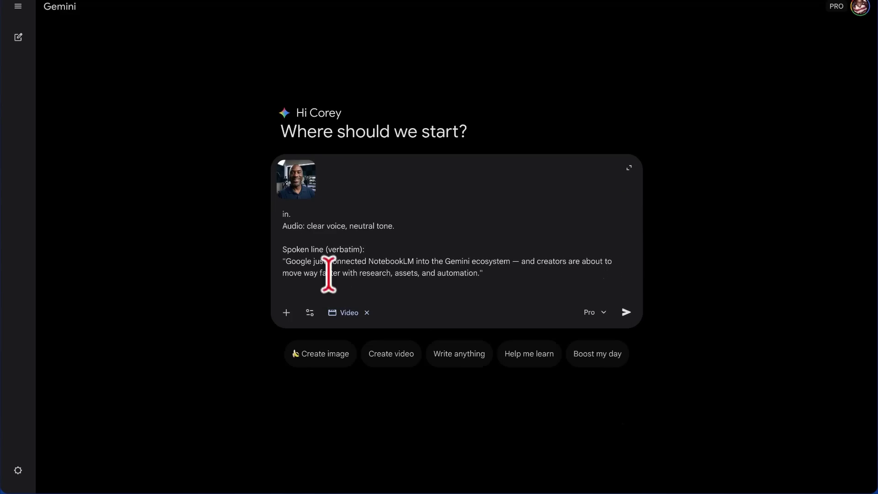
scroll(343, 255, up, 2)
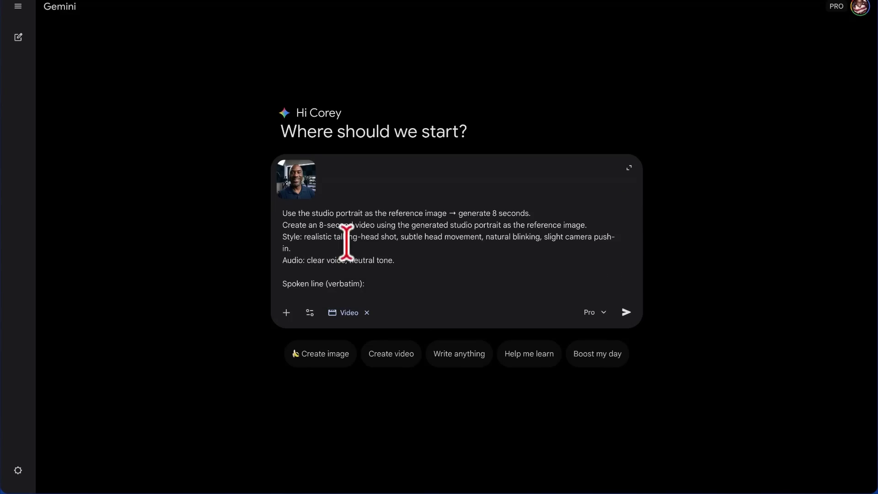
click(627, 312)
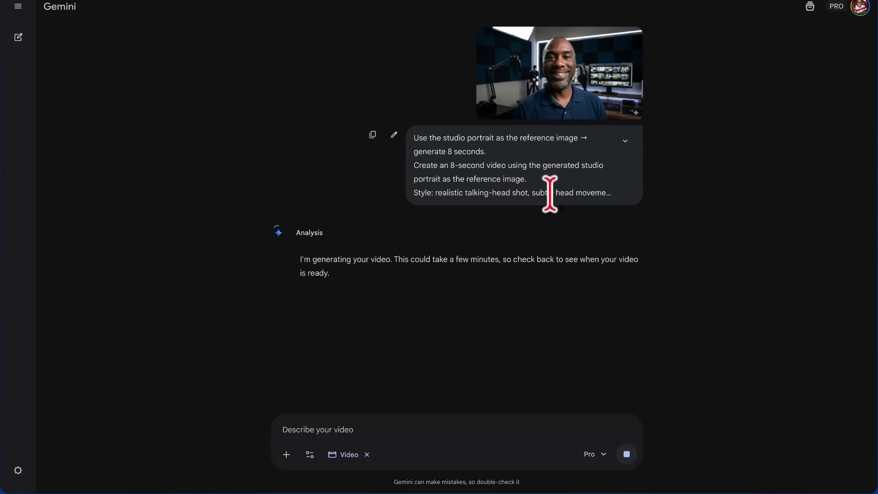
Step: Expand the full video prompt text and bring up the browser tab's context menu
click(625, 141)
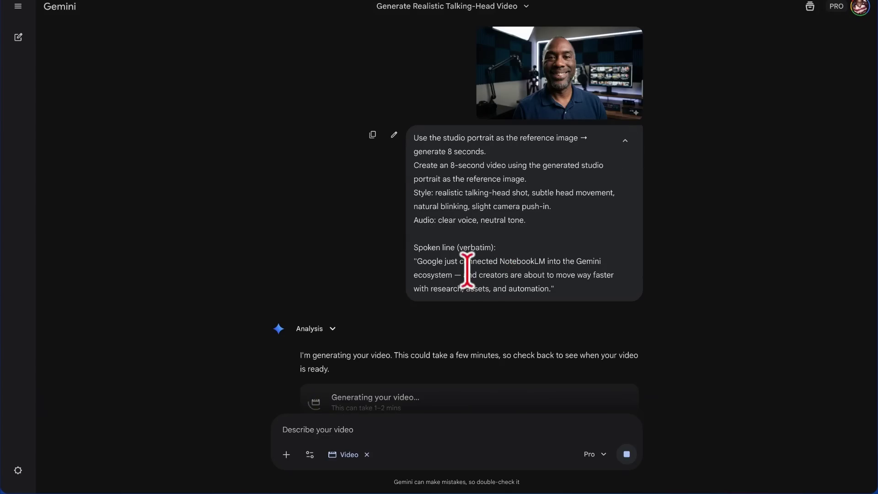
scroll(571, 262, down, 1)
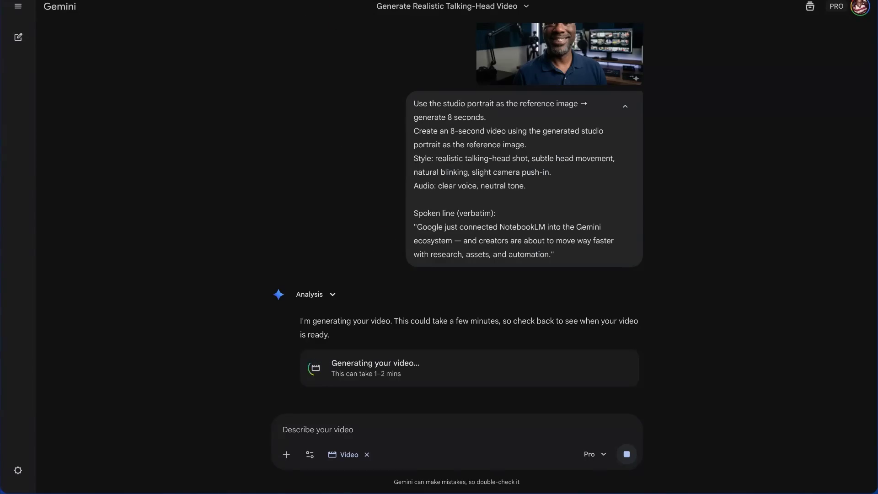
right_click(128, 2)
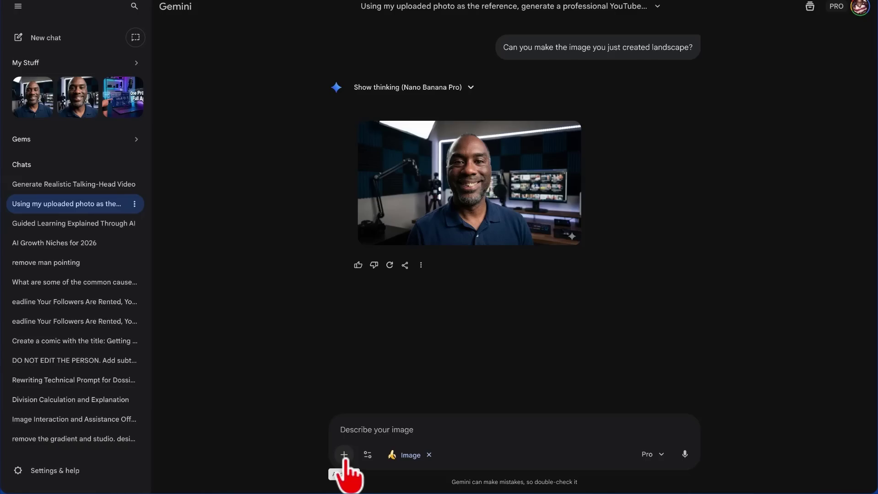
Step: Add the NotebookLM notebook with 50 sources to the portrait chat
click(344, 455)
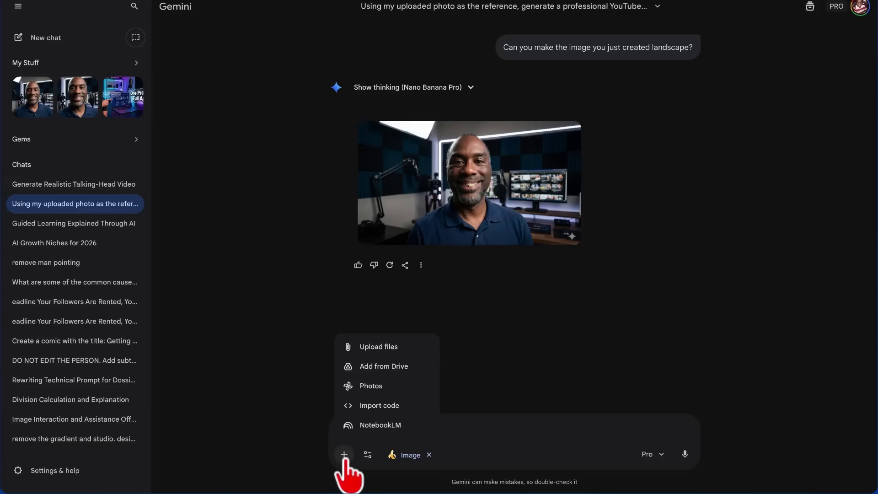
click(371, 428)
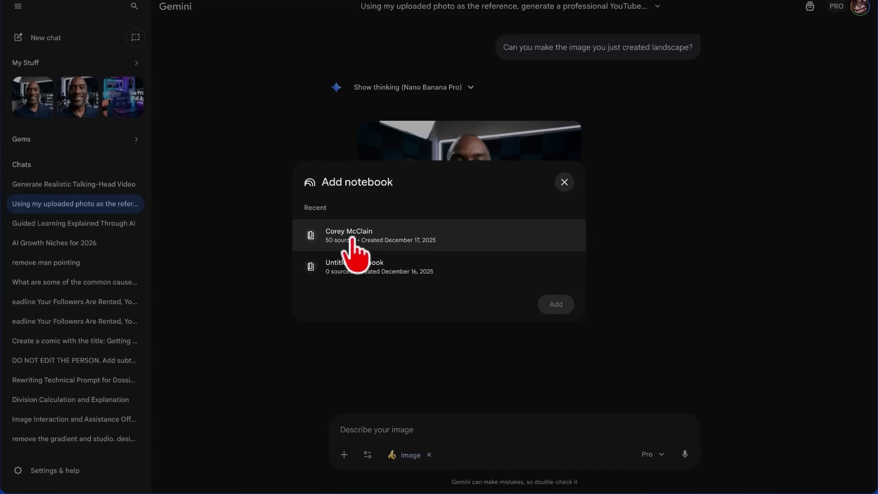
click(351, 236)
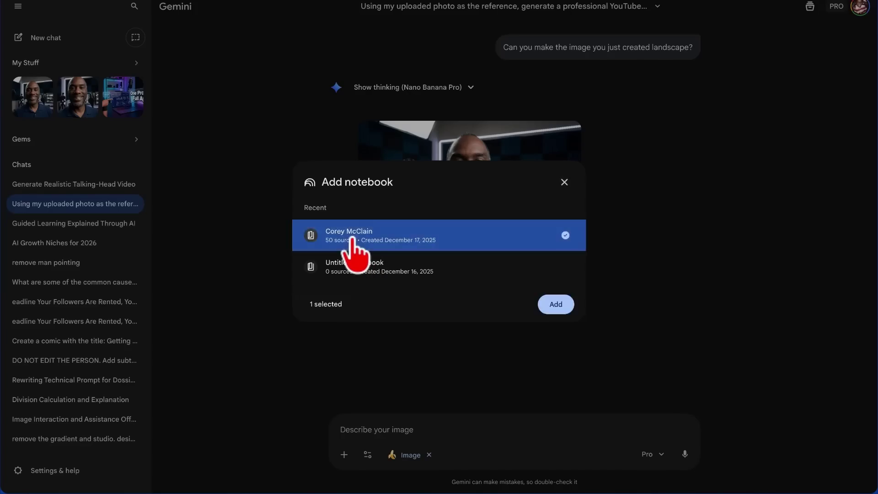
click(558, 305)
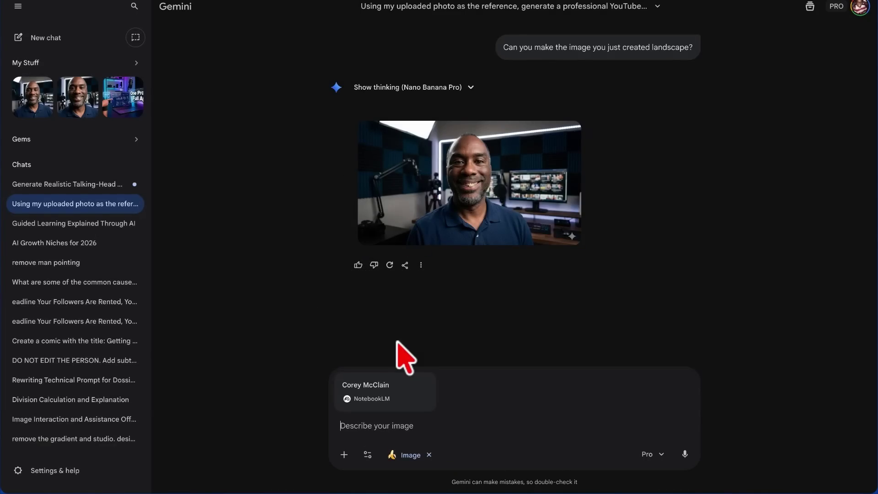
mouse_move(509, 66)
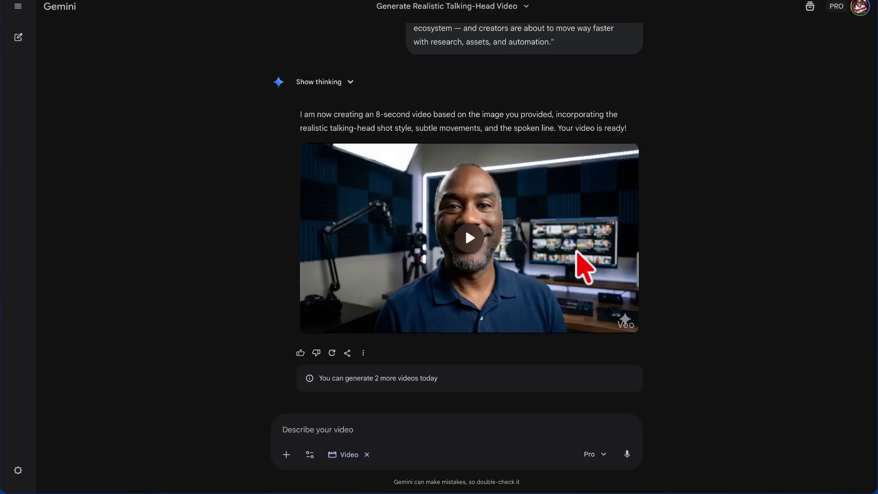
Step: Download the finished 8-second talking-head video from the player
mouse_move(490, 236)
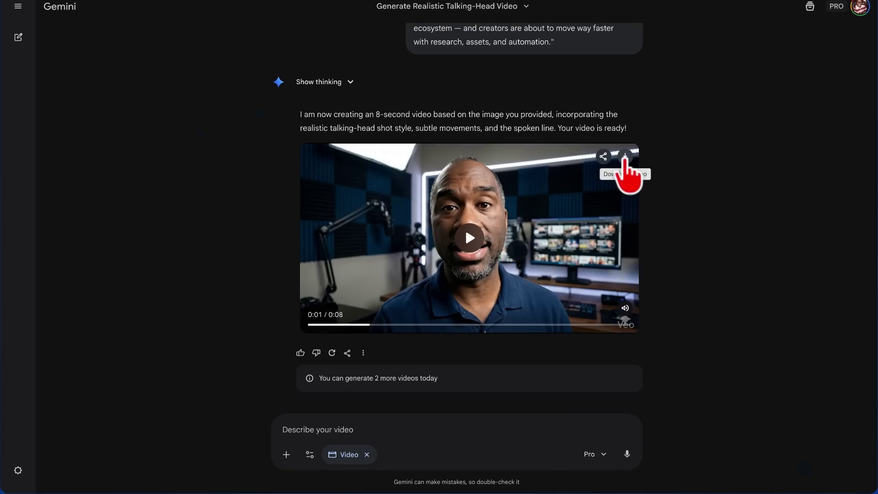
click(625, 158)
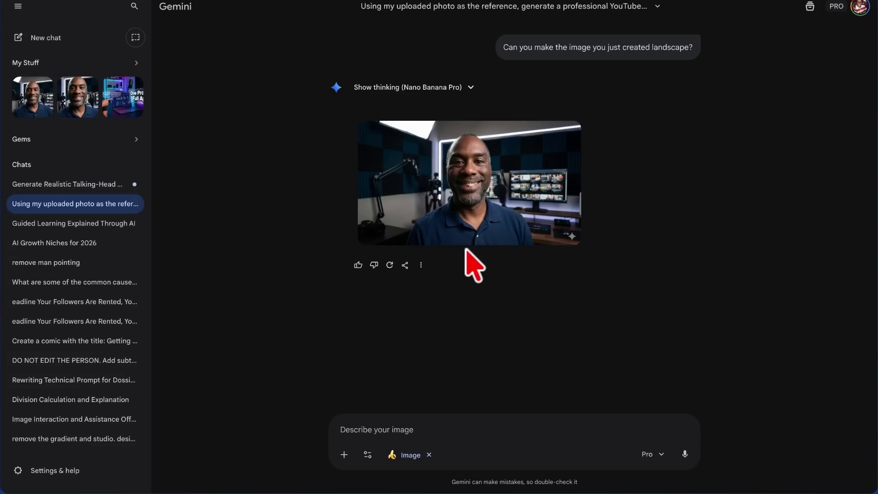
Step: Request a 16:9 YouTube thumbnail with 'THIS CHANGES EVERYTHING' beside the presenter
mouse_move(480, 215)
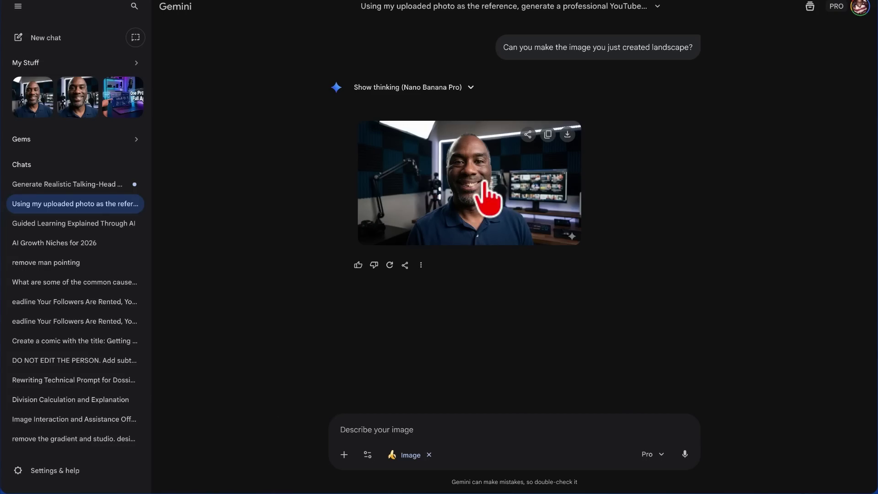
click(398, 430)
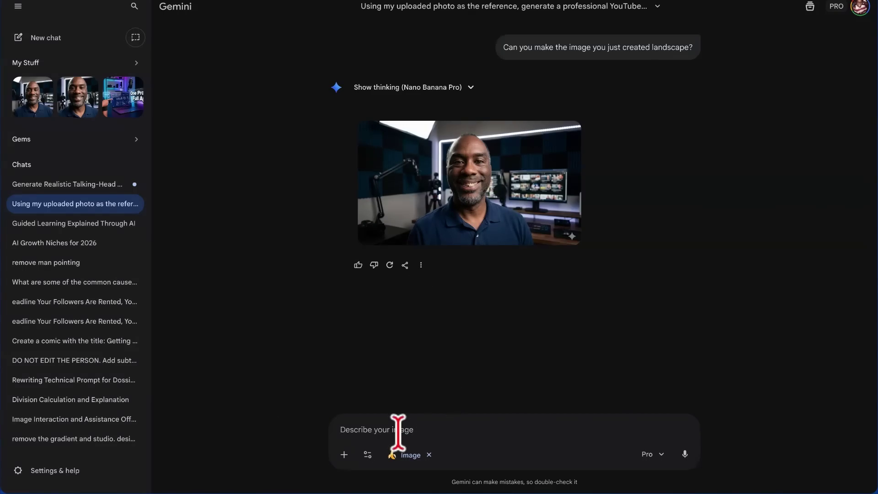
text(Turn this into a YouTube thumbnail (16:9). Add big bold text: "THIS CHANGES EVERYTHING" High contrast, readable on mobile, clean modern tech style. Do NOT cover my face; place text on the left.)
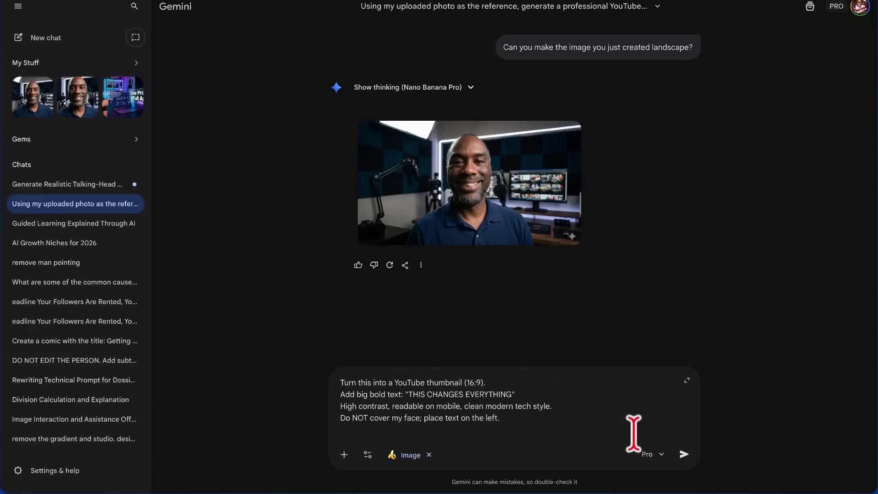
click(684, 454)
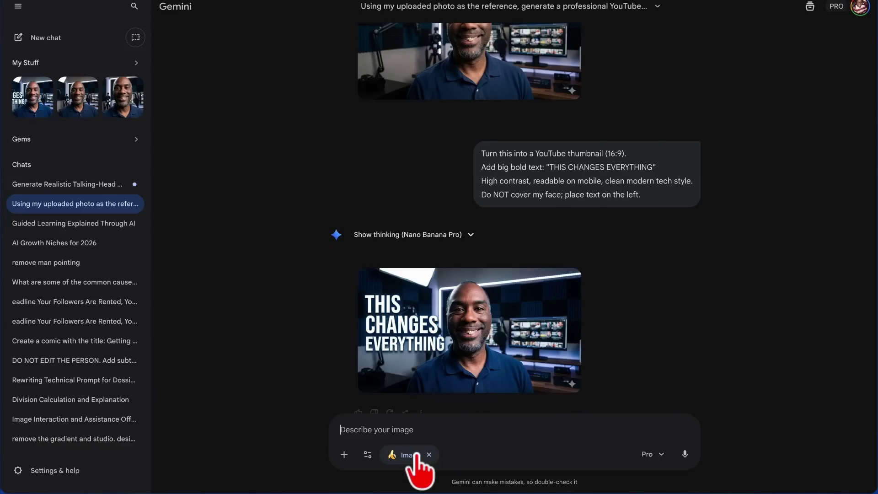
Step: Attach the thumbnail and circle the headline yellow, EVERYTHING green, and the person red
scroll(427, 235, down, 2)
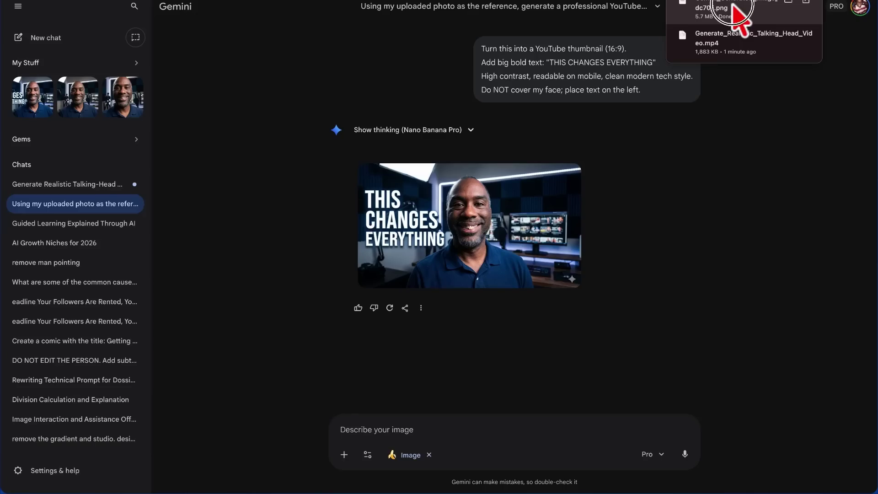
drag(684, 13, 493, 414)
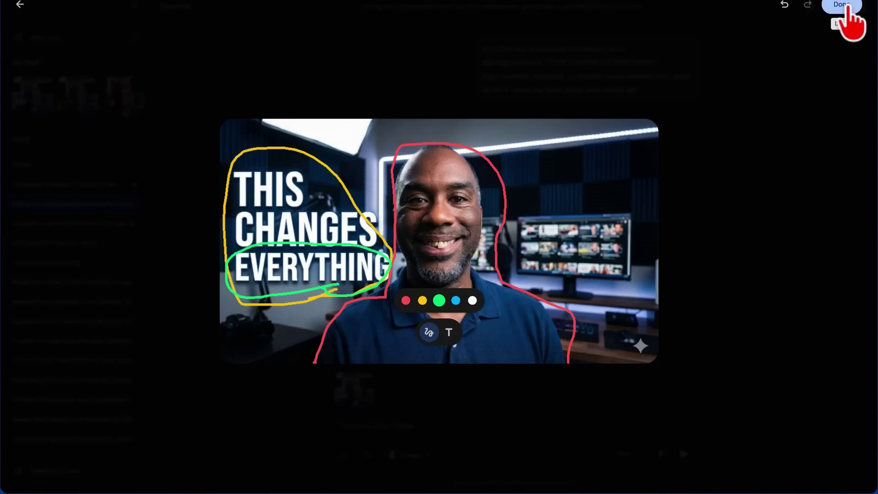
click(844, 6)
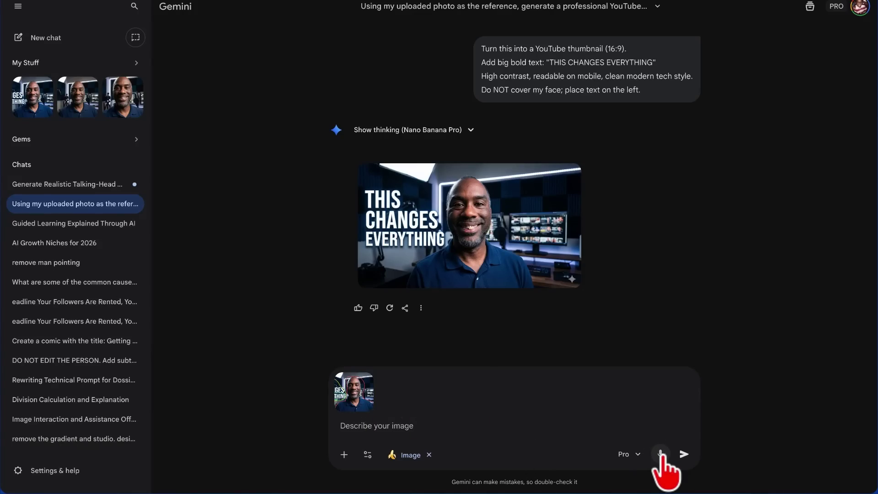
Step: Ask Gemini to move the subject to the far right and enlarge the headline text
click(661, 453)
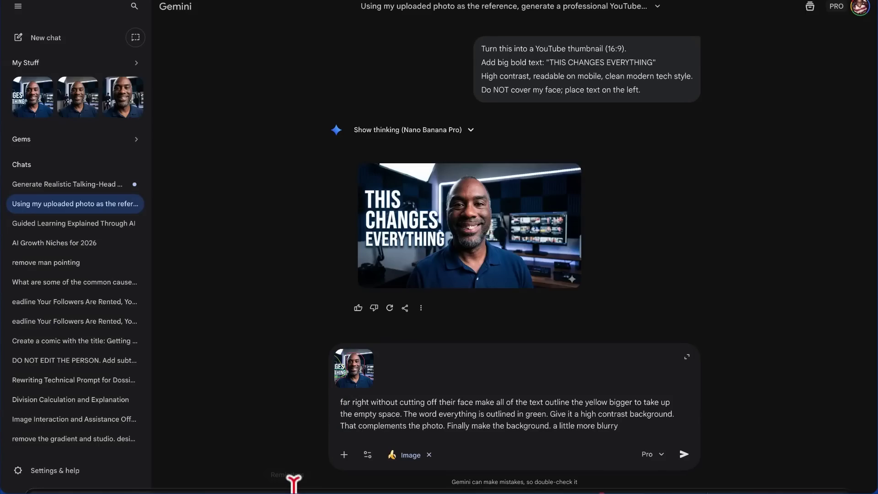
text(move the subjec)
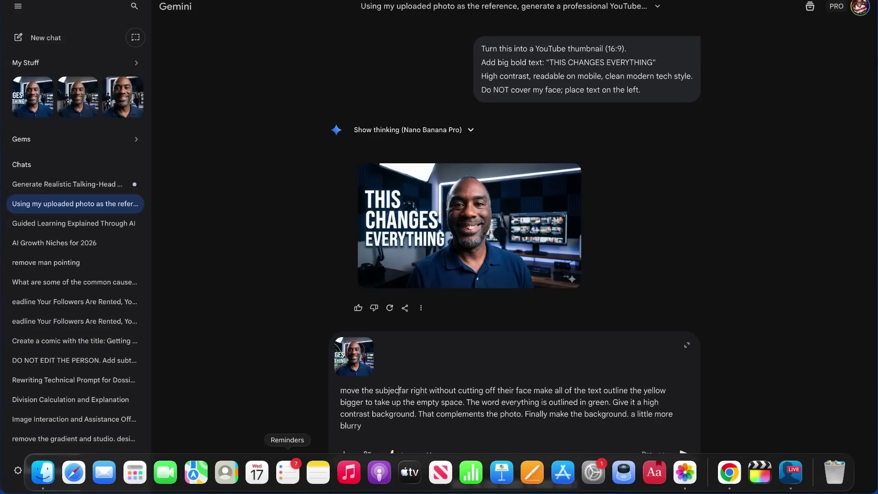
text(t to the)
key(Return)
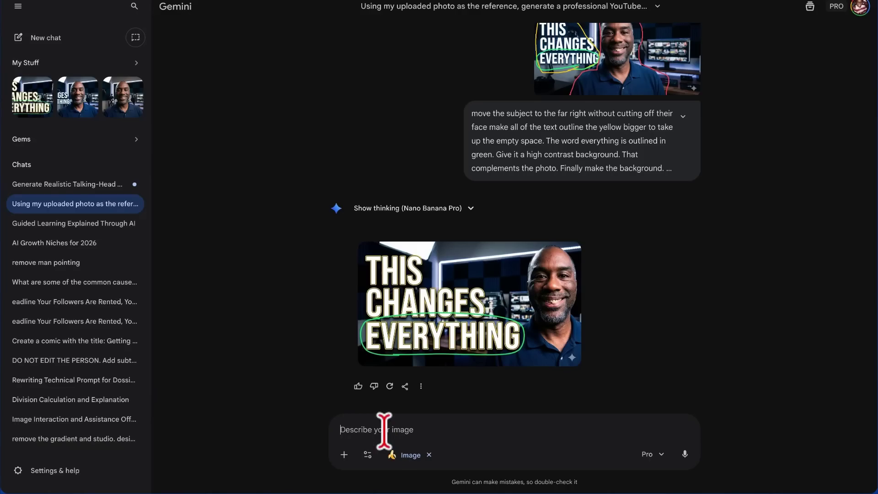
Step: Request EVERYTHING on a solid yellow box without outlines, then download the full-size thumbnail
click(685, 453)
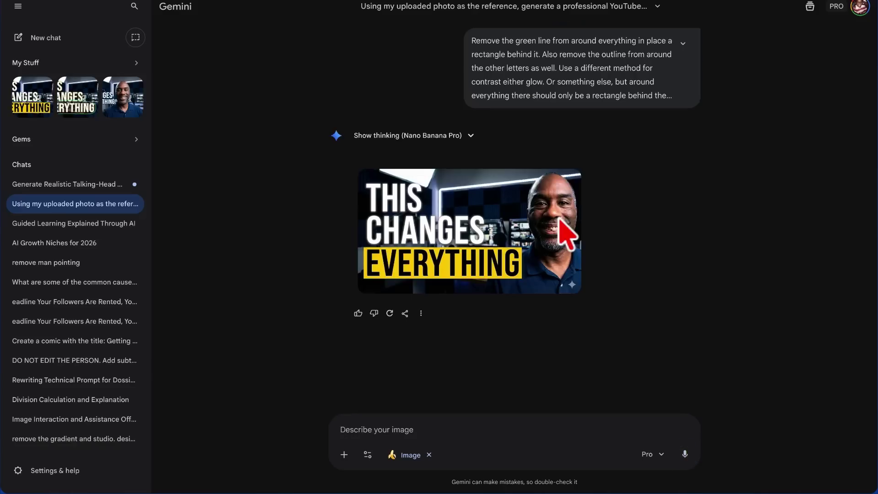
mouse_move(559, 218)
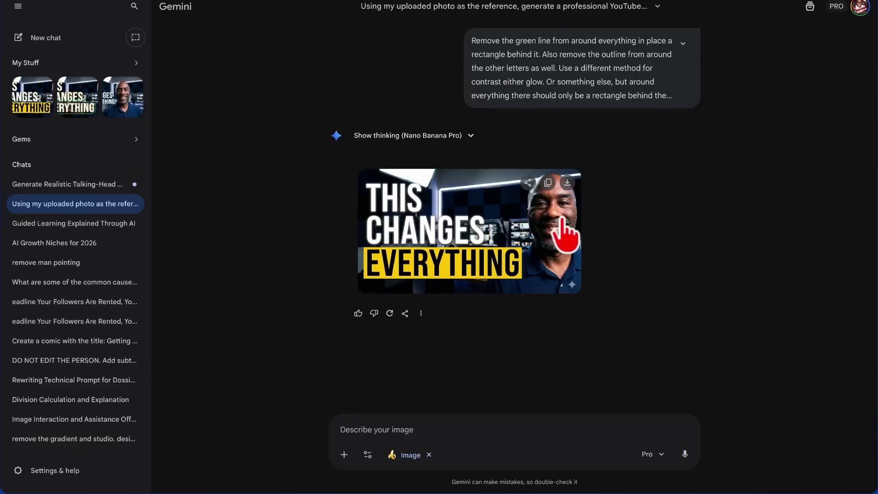
click(568, 183)
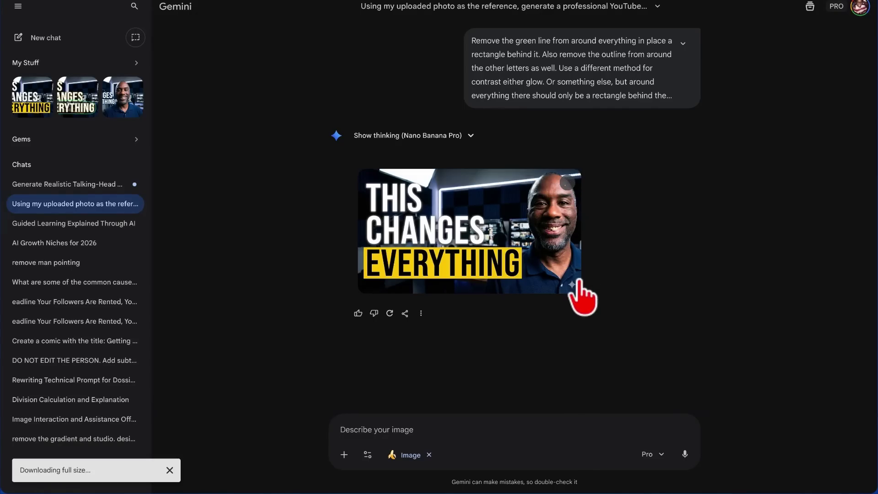
mouse_move(573, 285)
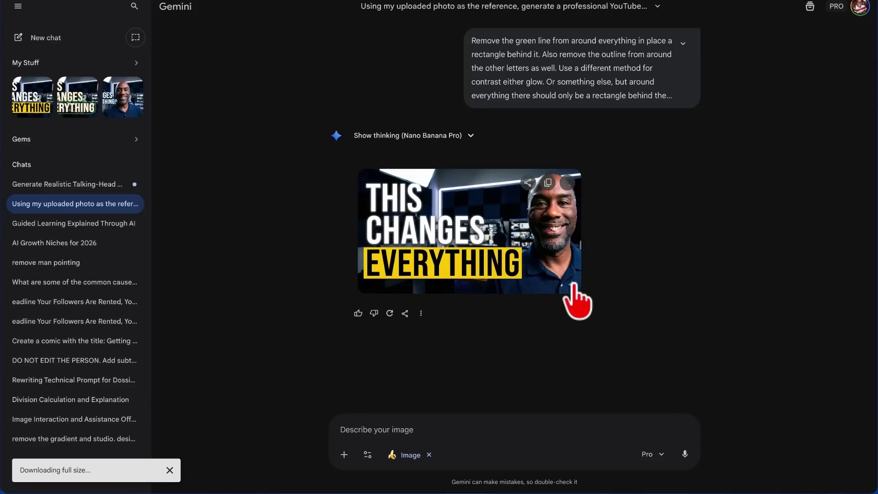
click(344, 455)
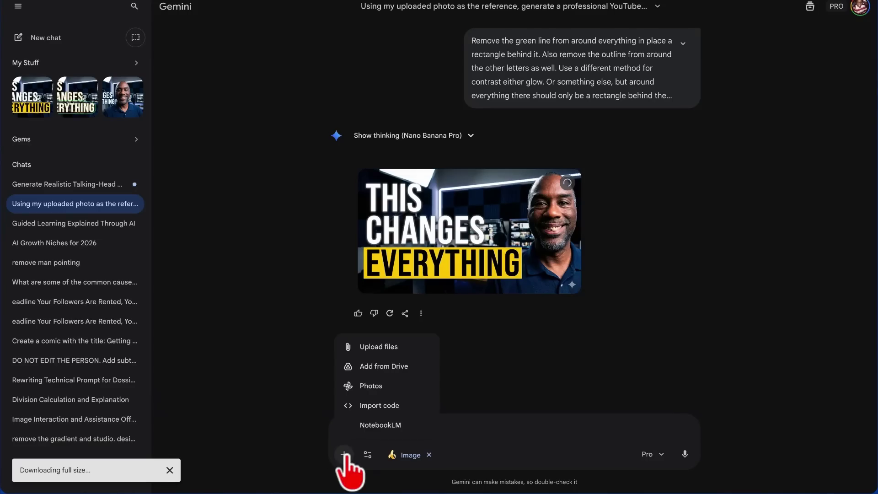
Step: Attach the channel's NotebookLM notebook to the Gemini prompt
click(350, 430)
click(412, 235)
click(559, 305)
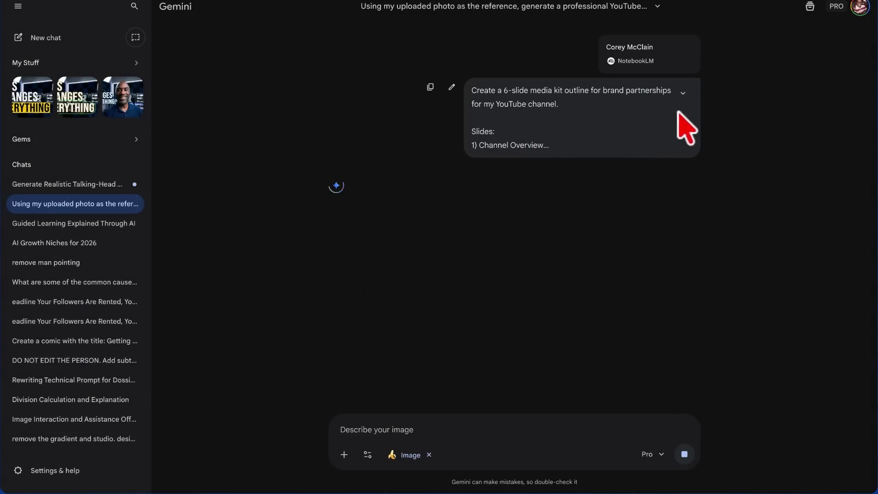
Step: Review the returned 6-slide brand-partnership media kit outline and copy it
click(684, 93)
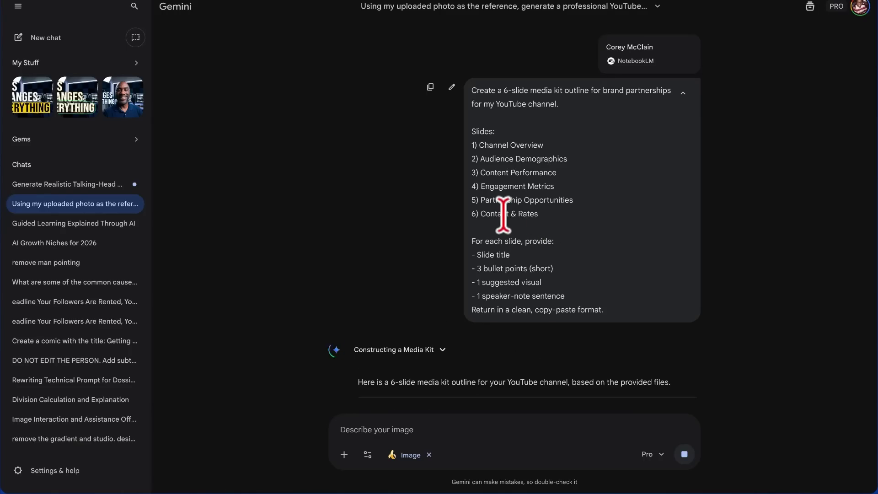
scroll(503, 213, down, 1)
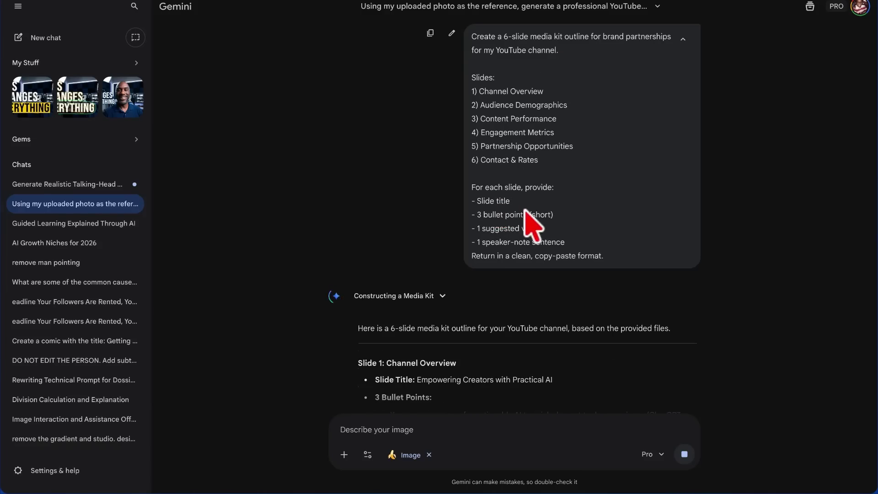
scroll(533, 220, down, 1)
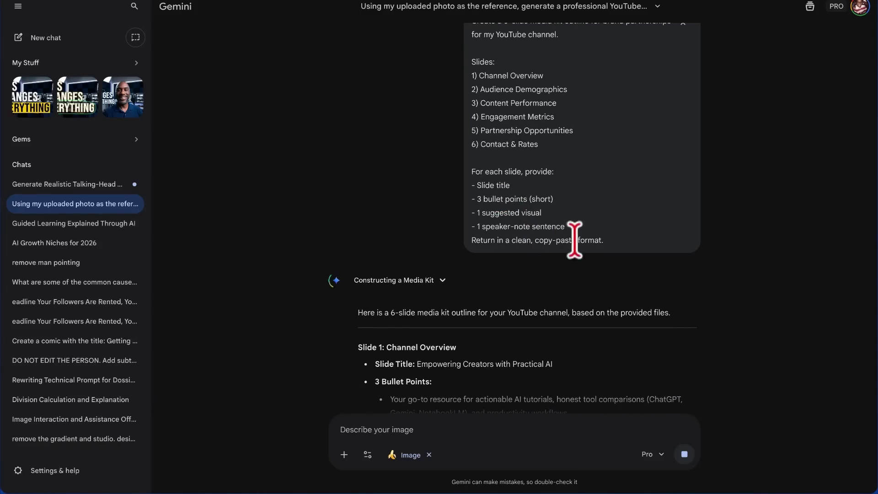
scroll(457, 348, down, 20)
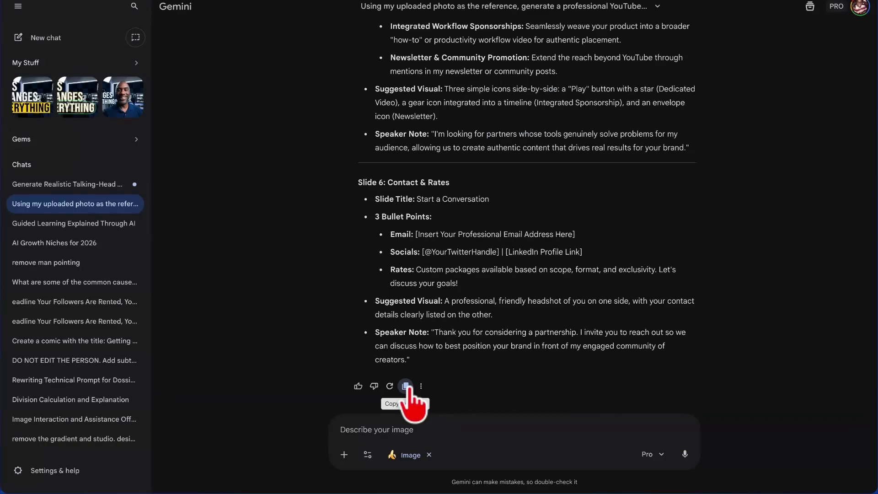
click(406, 386)
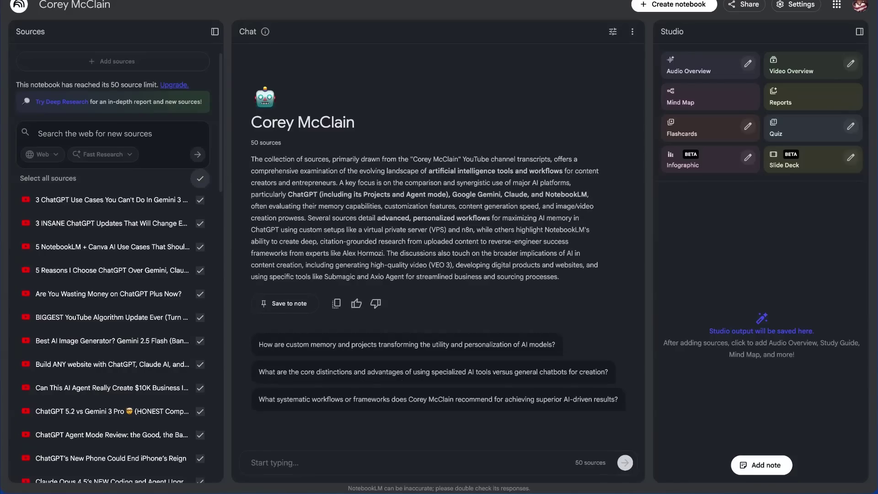
Step: Replace the dictated Slide Deck description with the copied media kit outline and generate the deck
click(851, 159)
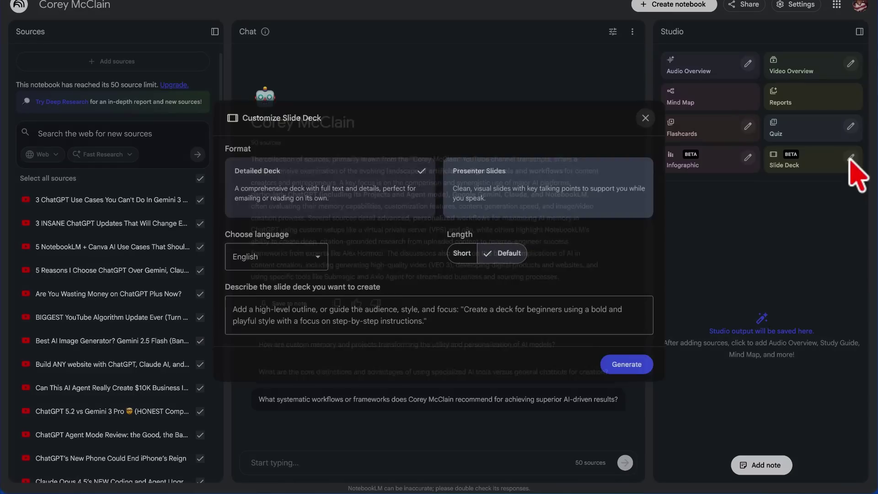
click(251, 313)
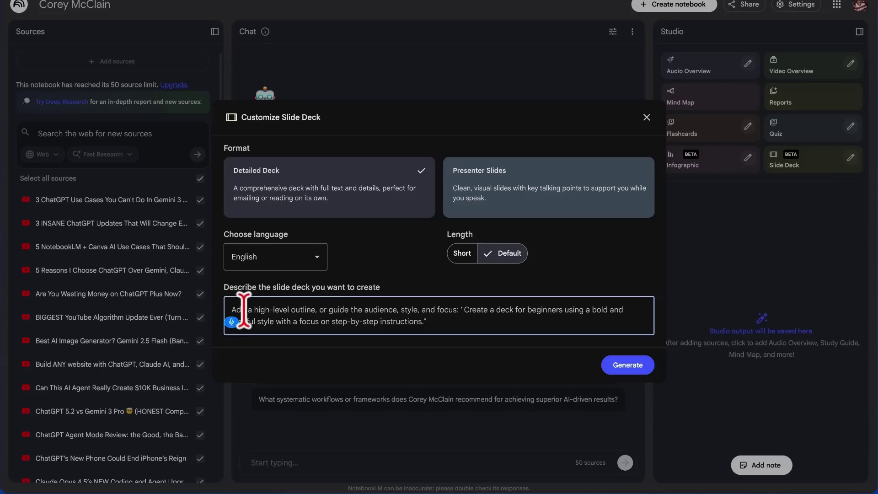
text(Cr)
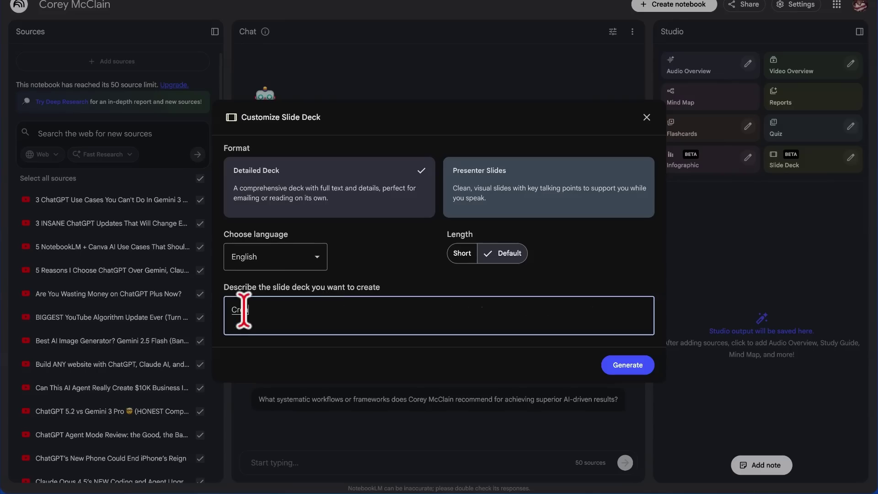
text(eate a modern clean, slide deck with a)
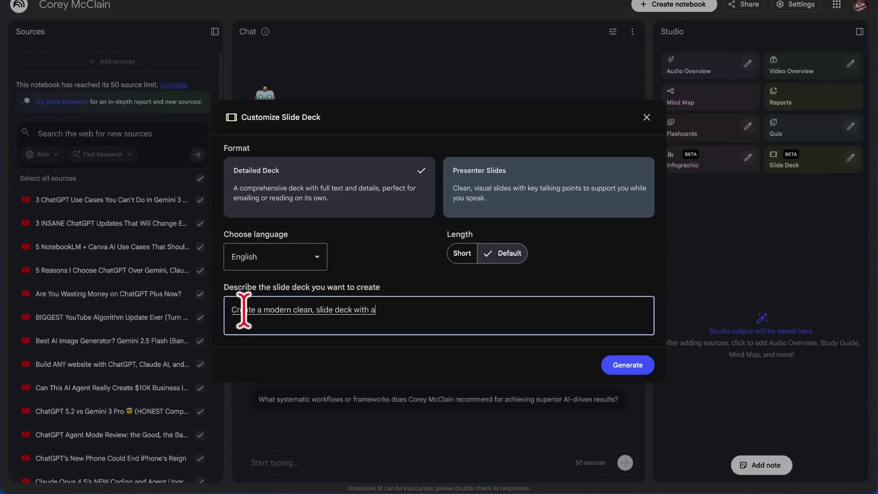
text( dark background)
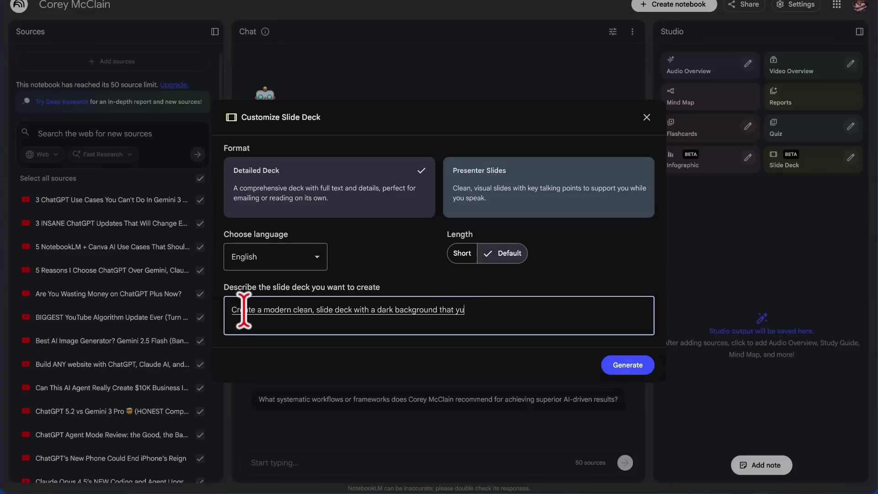
text( that uses glass morph ism)
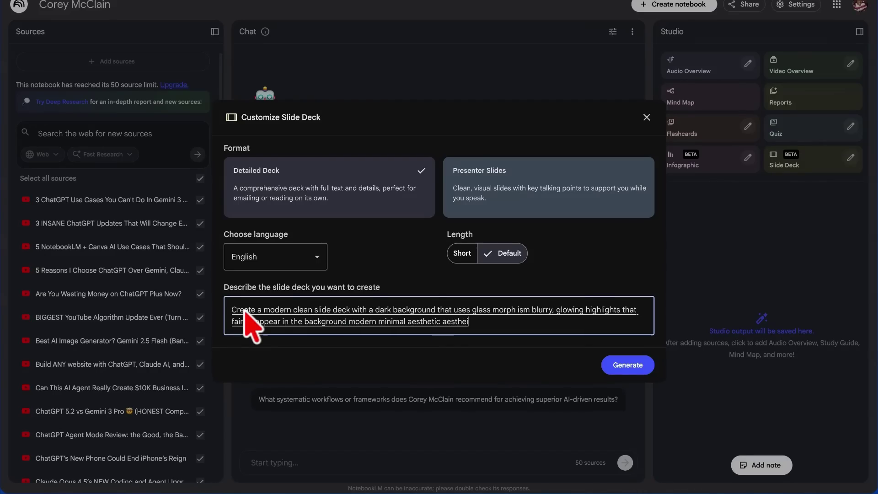
key(ctrl+a)
key(ctrl+v)
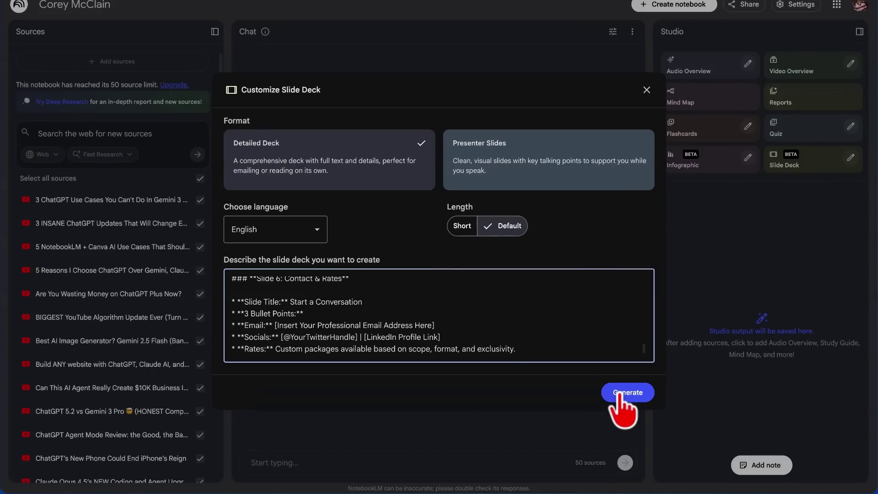
click(619, 394)
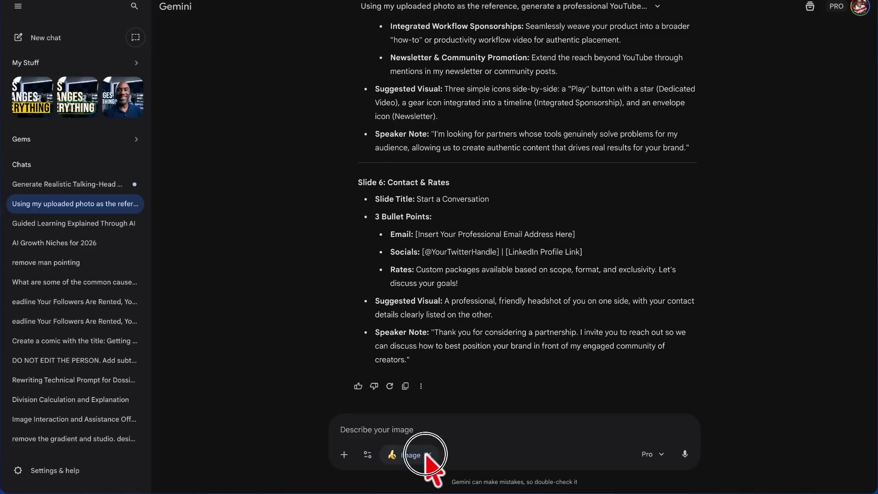
Step: Turn off image generation and attach the NotebookLM notebook to the next prompt
click(423, 454)
click(344, 456)
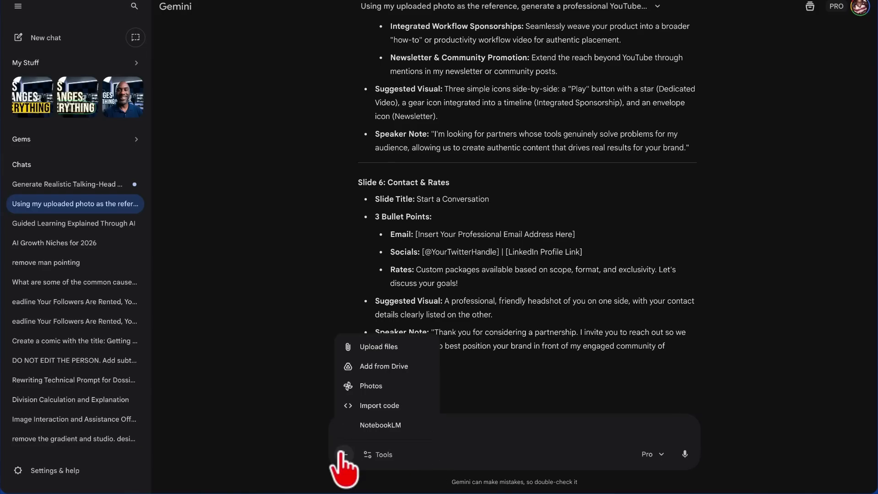
click(350, 424)
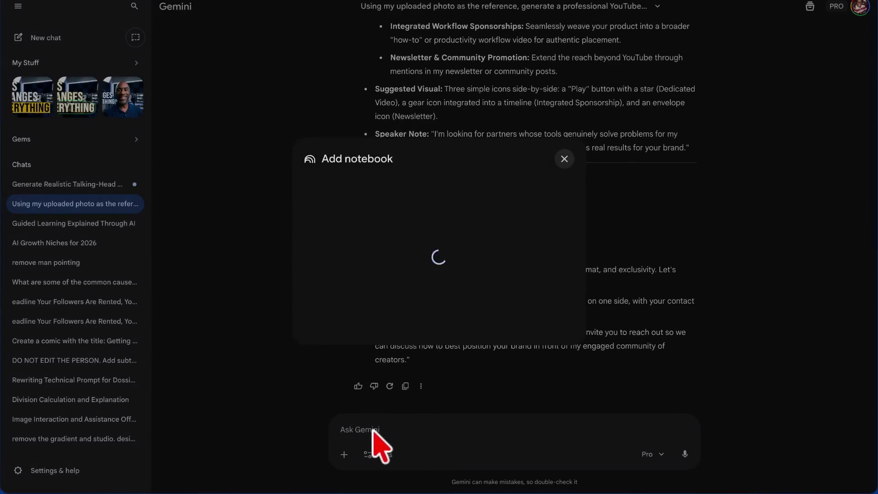
Step: Ask for the top three YouTube banner taglines and select the first, 'Master AI. Automate Content. Build Your Business.'
click(361, 425)
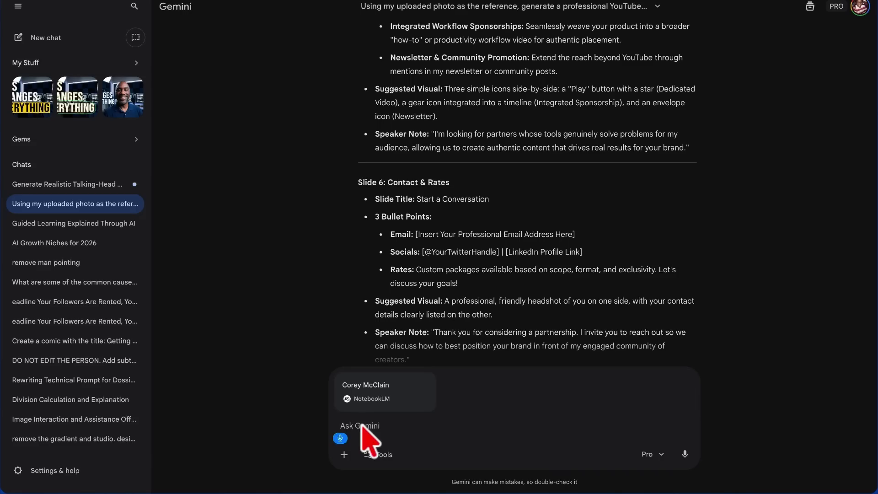
text(Based on the)
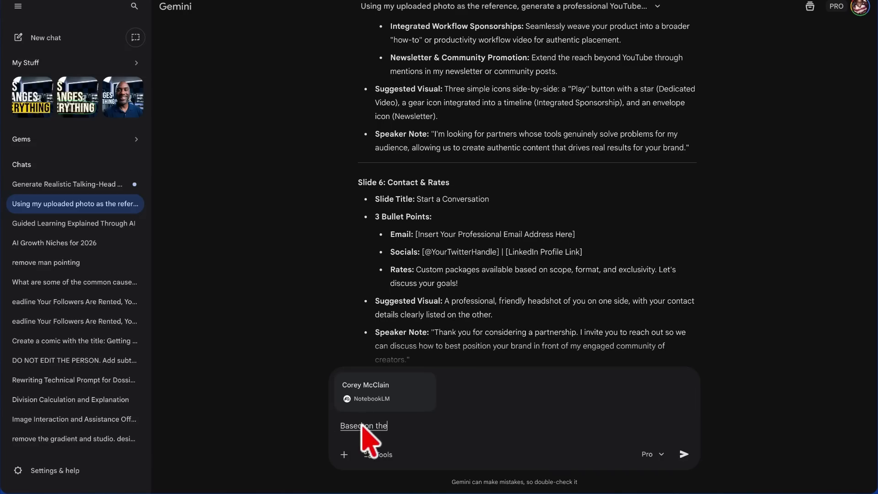
text( content on this channel, what would)
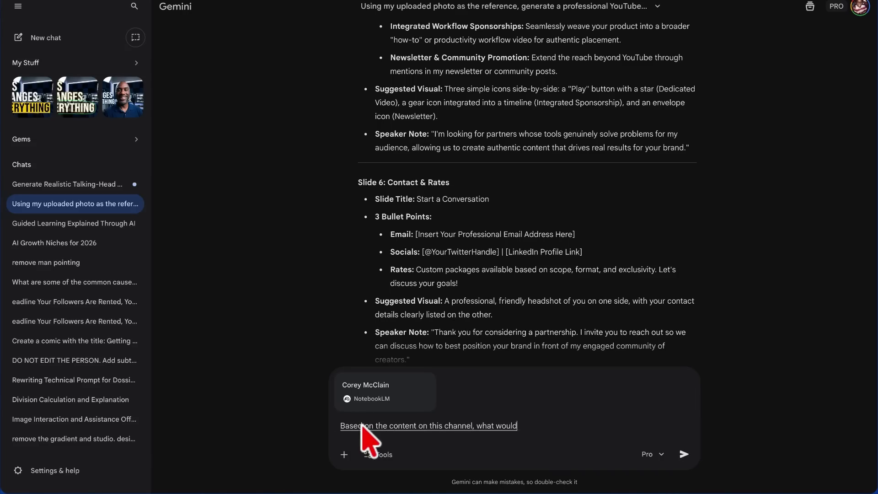
text( be the top three )
text(tag lines for a YouTube banner?)
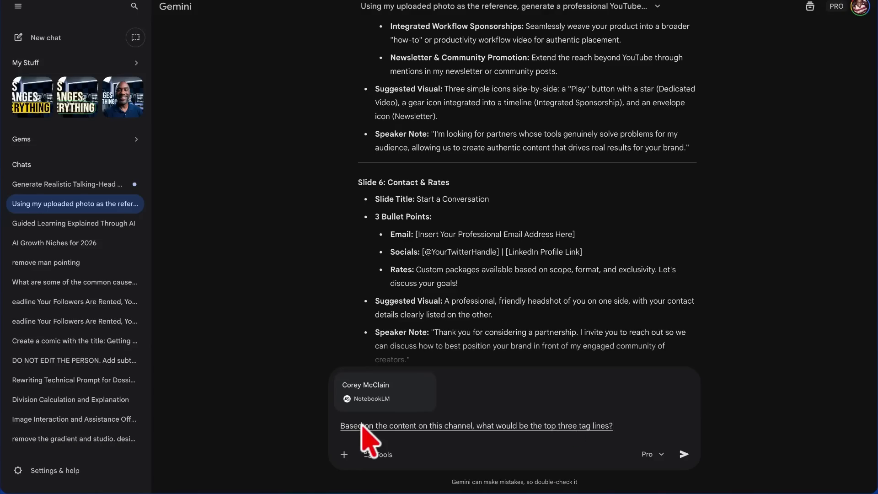
key(Return)
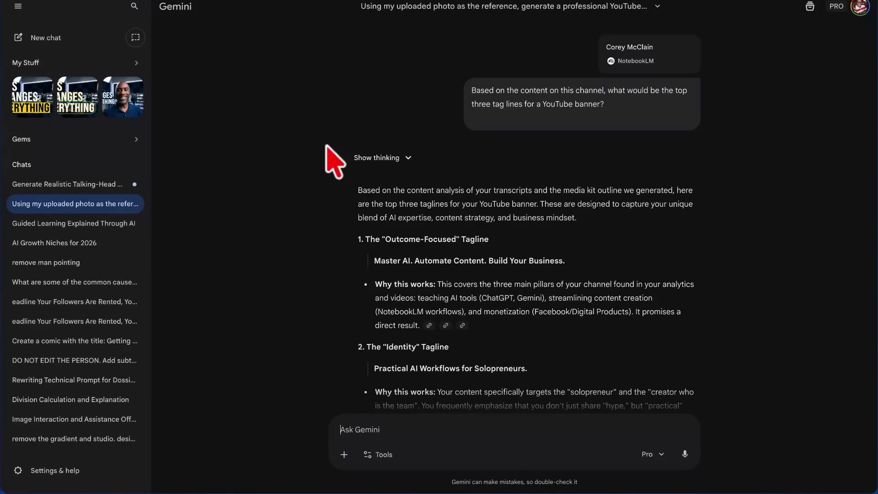
scroll(401, 197, down, 1)
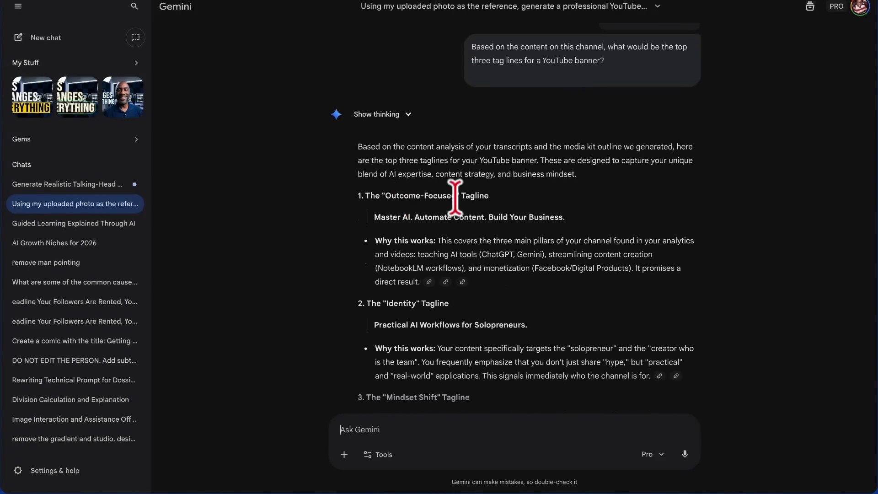
scroll(455, 200, down, 2)
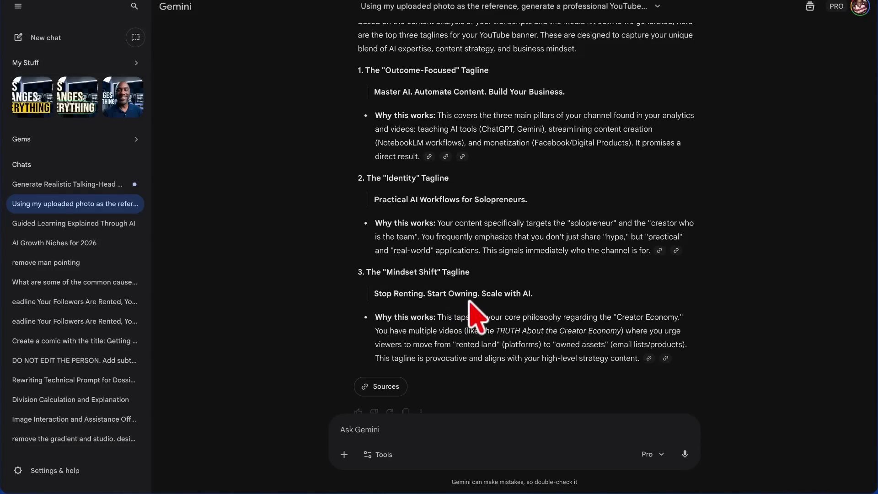
triple_click(462, 91)
Step: Send the pasted 2560x1440 dark tech banner prompt with Create images turned on
key(ctrl+v)
click(392, 454)
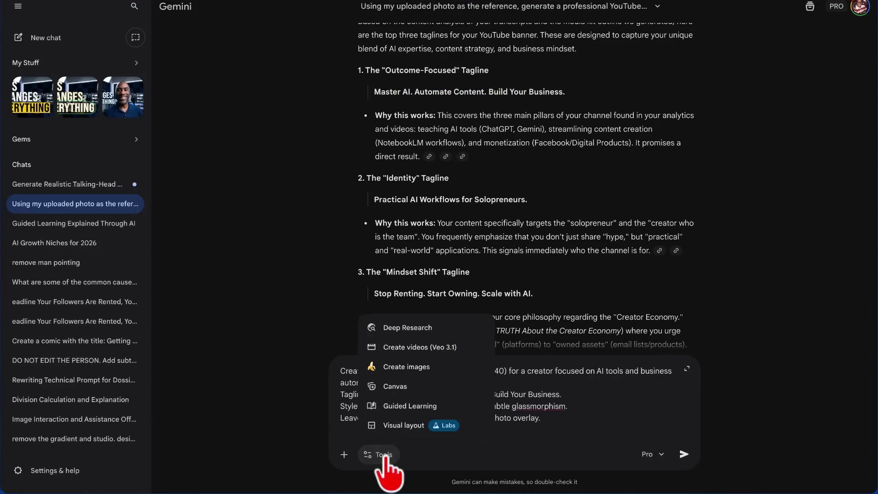
click(388, 364)
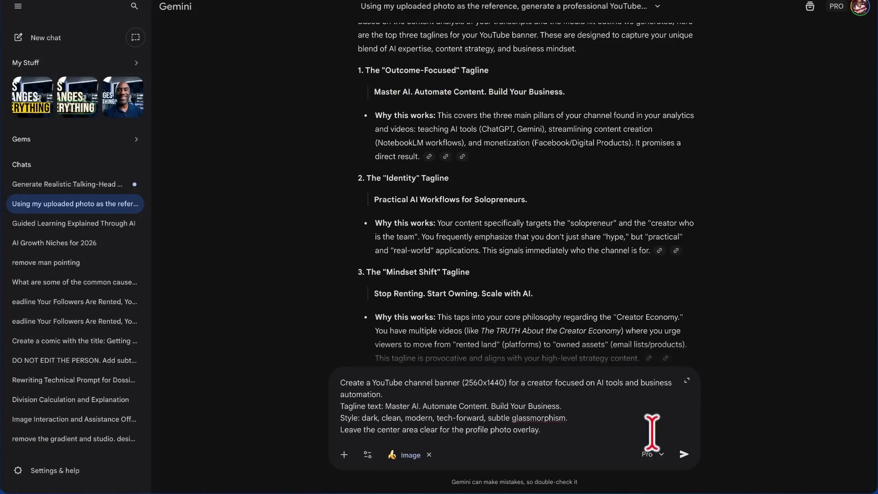
click(683, 455)
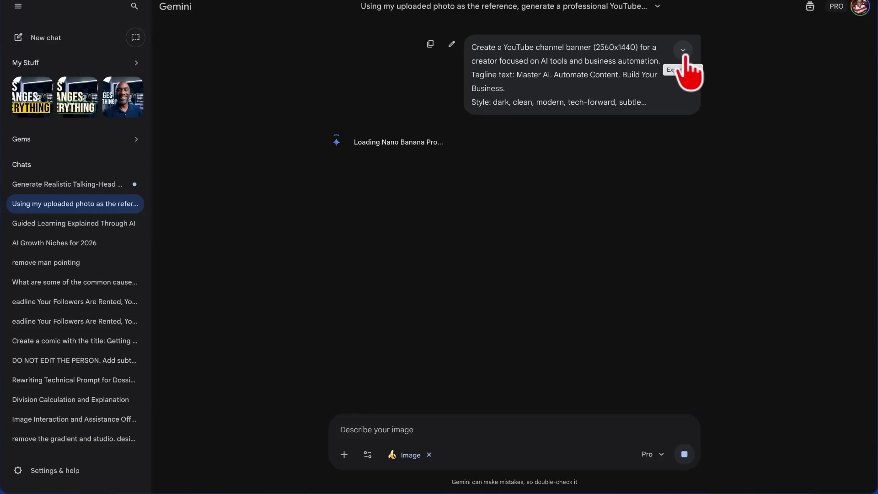
click(684, 51)
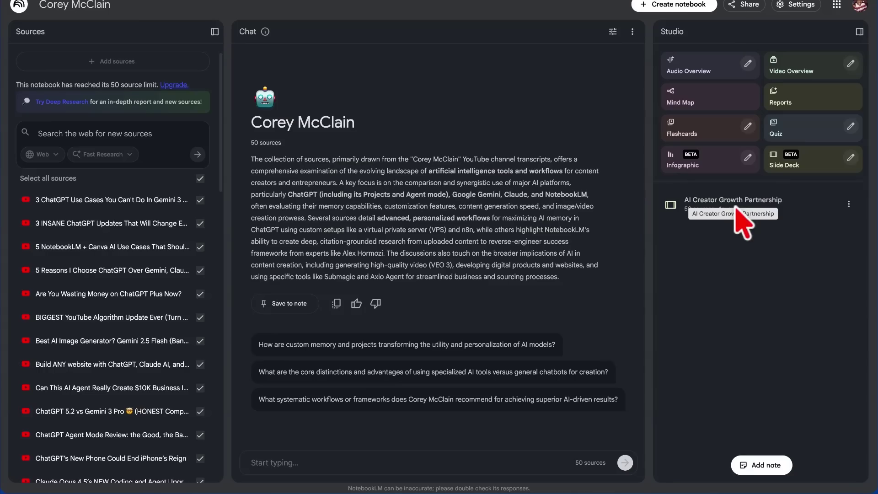
Step: Open the 'AI Creator Growth Partnership' slide deck from the Studio panel
click(731, 204)
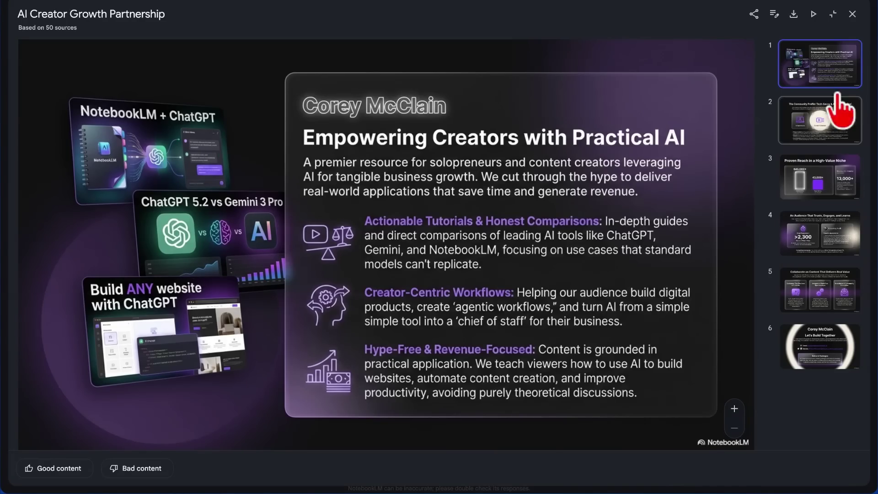
Step: Page through slides 2 to 6 and back to slide 1, then pick Canvas in Gemini
click(840, 119)
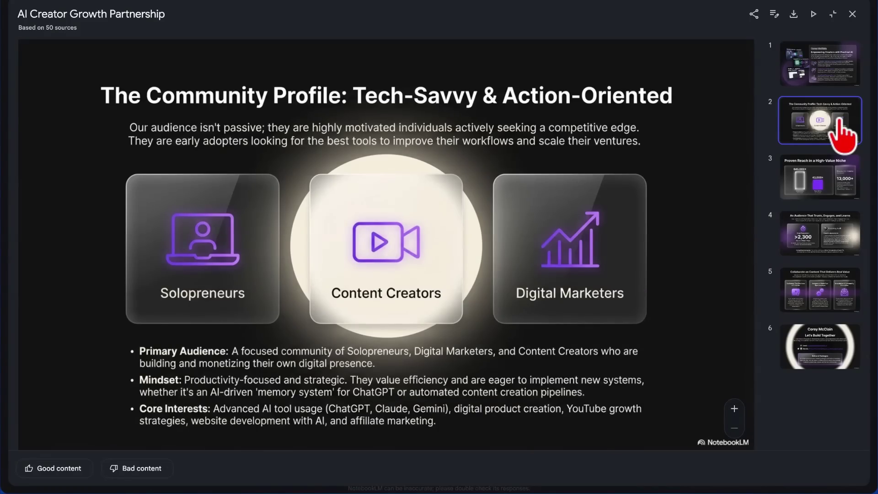
click(835, 179)
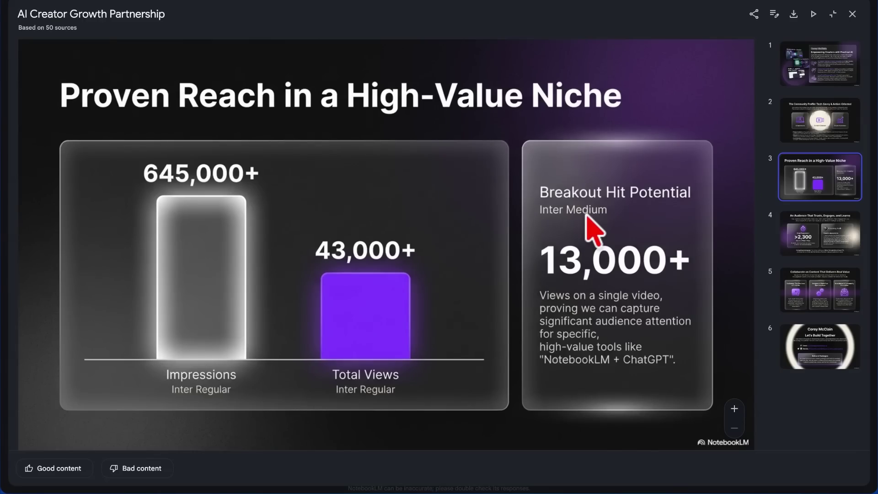
click(829, 242)
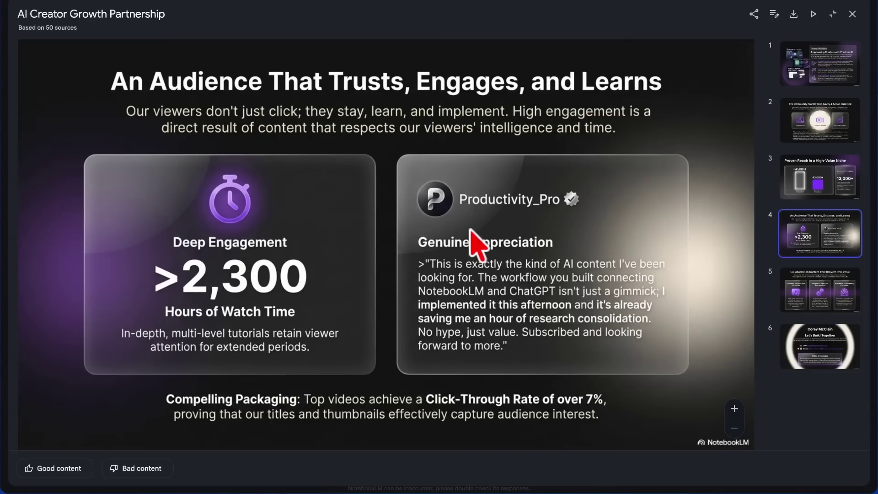
scroll(166, 117, down, 1)
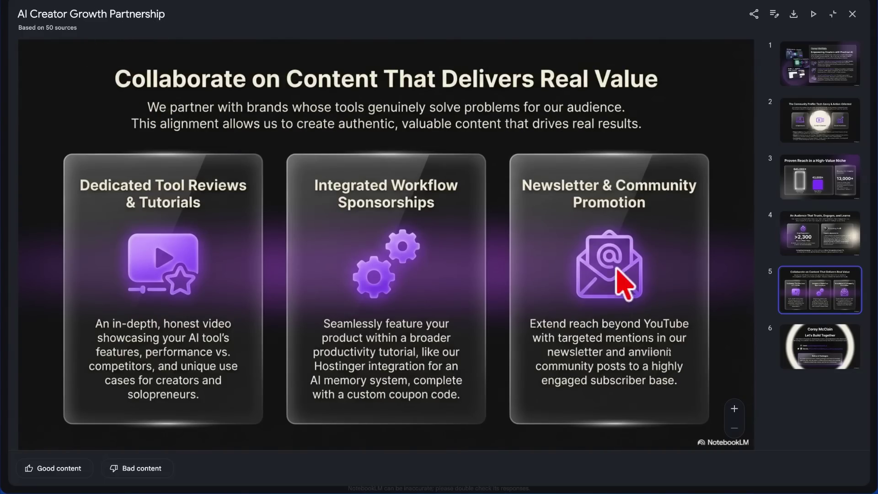
click(828, 342)
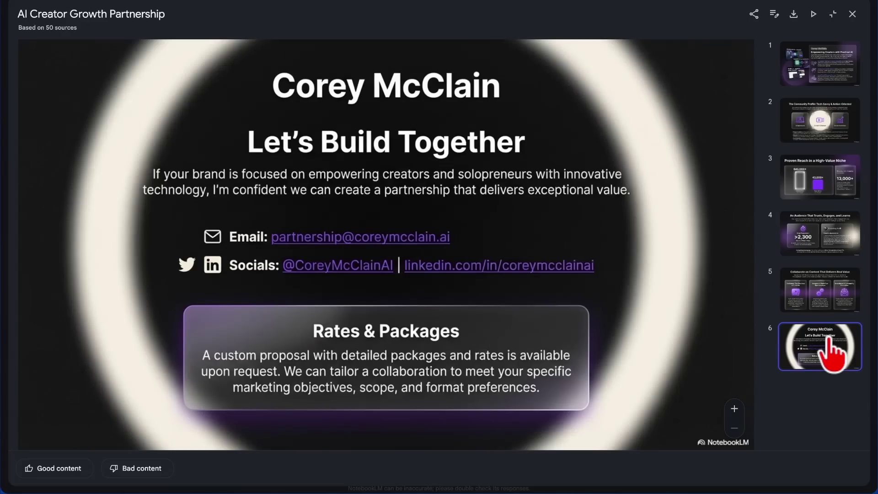
click(812, 63)
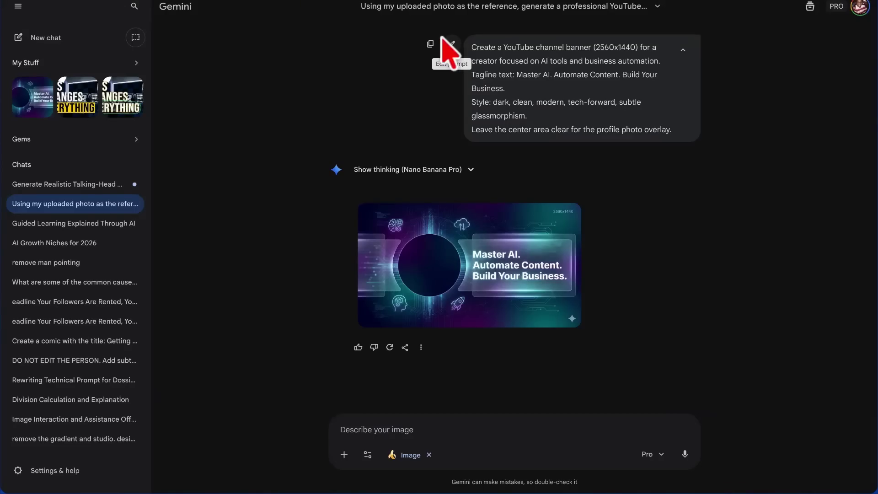
click(367, 455)
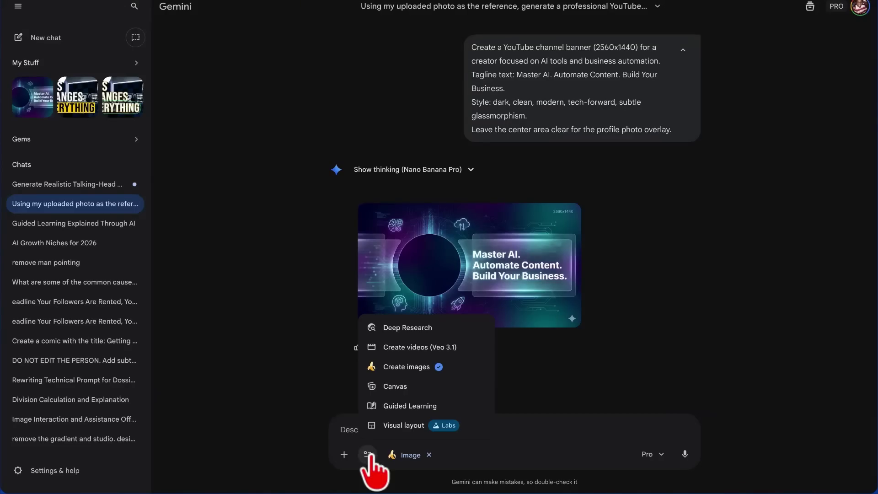
click(377, 387)
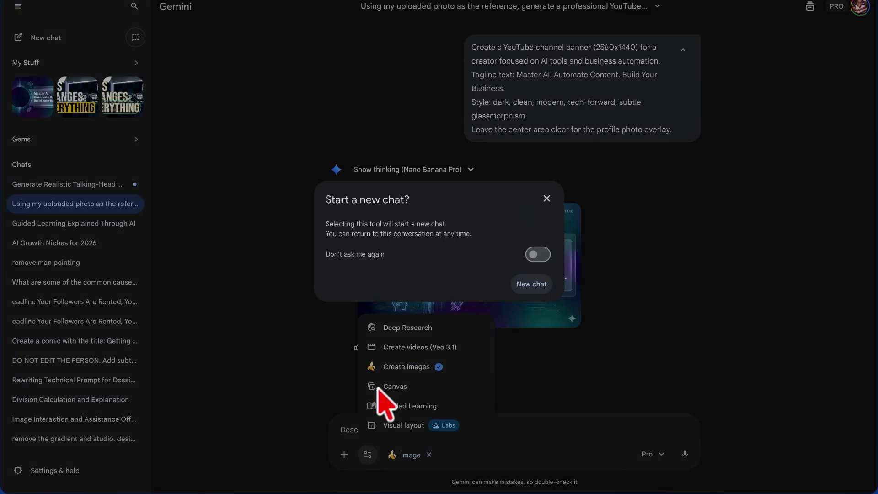
Step: Start a new Canvas chat and attach the 50-source channel notebook
click(535, 285)
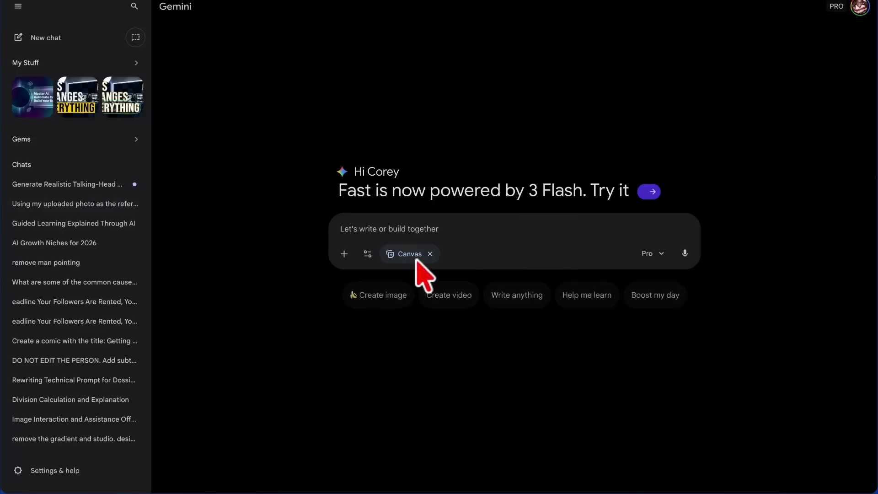
click(344, 254)
click(371, 360)
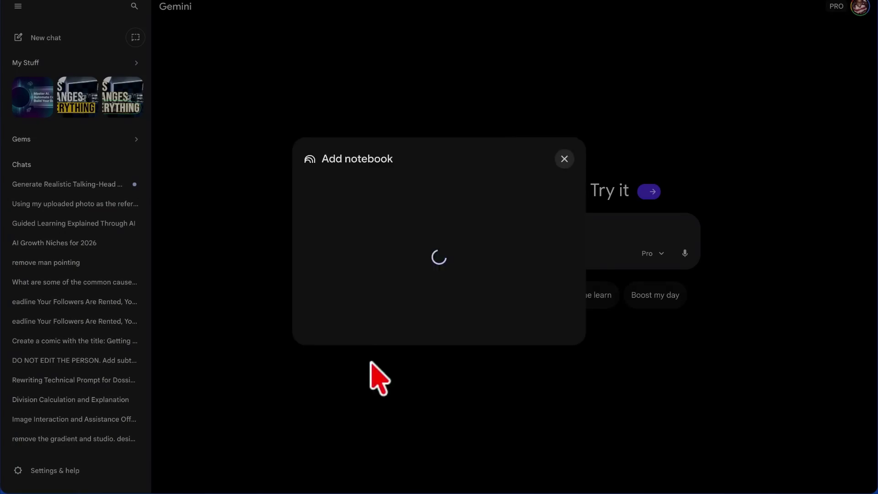
click(362, 234)
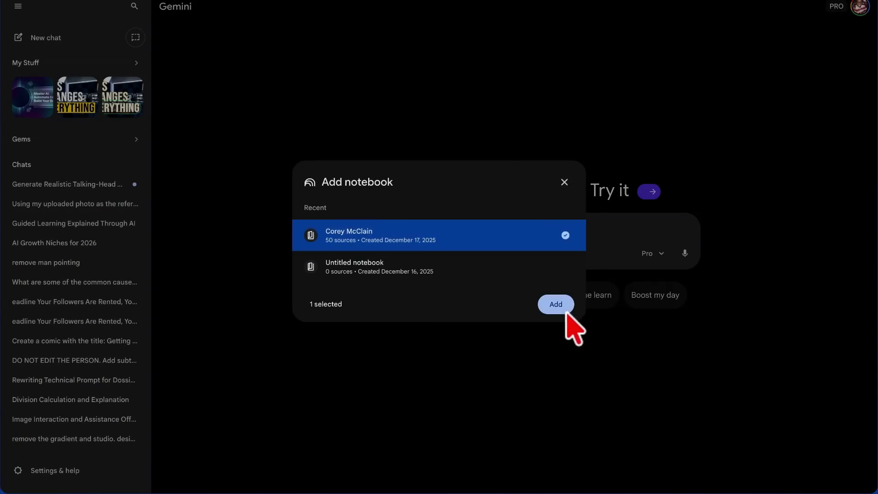
click(562, 311)
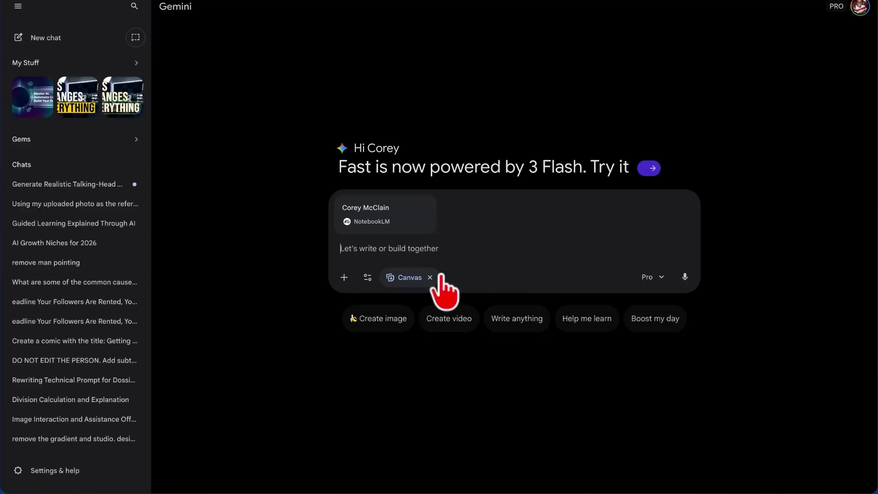
Step: Paste and send the interactive HTML constellation map prompt, then expand it to check its requirements
text(Create a single-page interactive HTML constellation map of content topics. Each node is a topic, connected by related themes.  Requirements: - Click a node to highlight its connections and show a short description panel. - Node size = performance (small/medium/large placeholders are fine). - Node color = category (3–5 categories). - Include sample topics like: ChatGPT Projects, NotebookLM, Gemini Workflows, AI Automations, Digital Products, YouTube Growth. Deliver only the HTML/CSS/JS in one file.)
scroll(464, 243, up, 2)
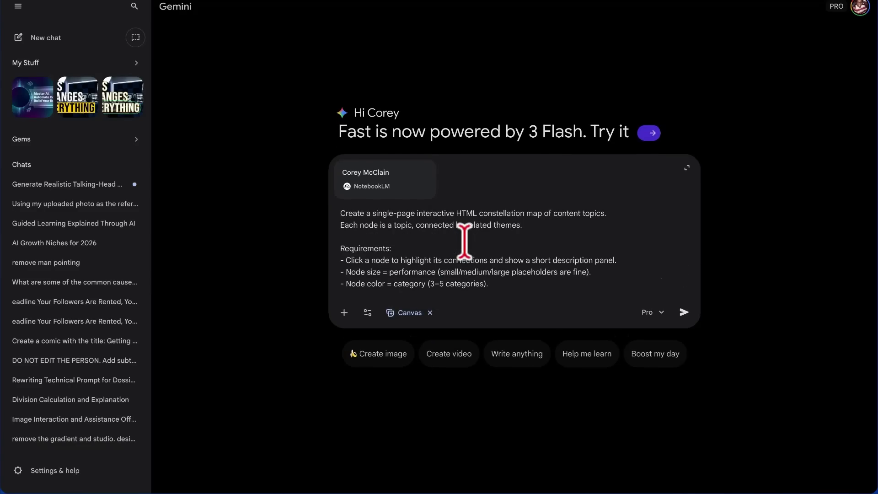
scroll(684, 316, down, 3)
click(684, 313)
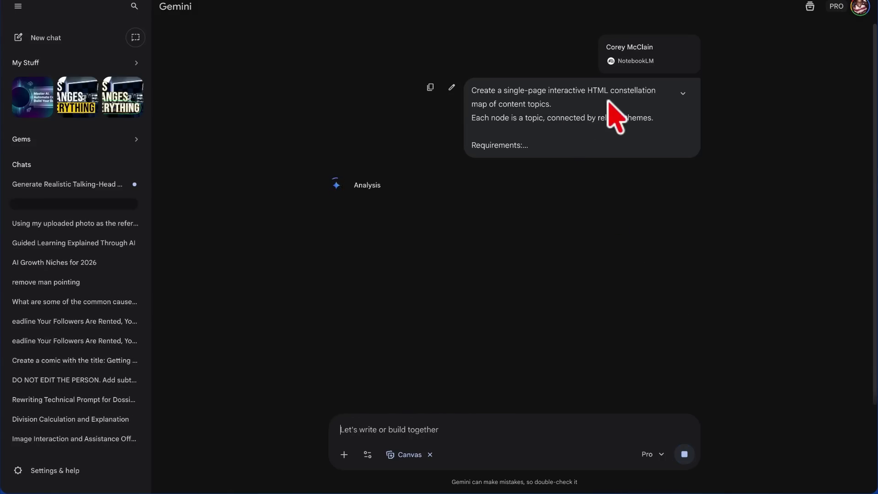
click(684, 94)
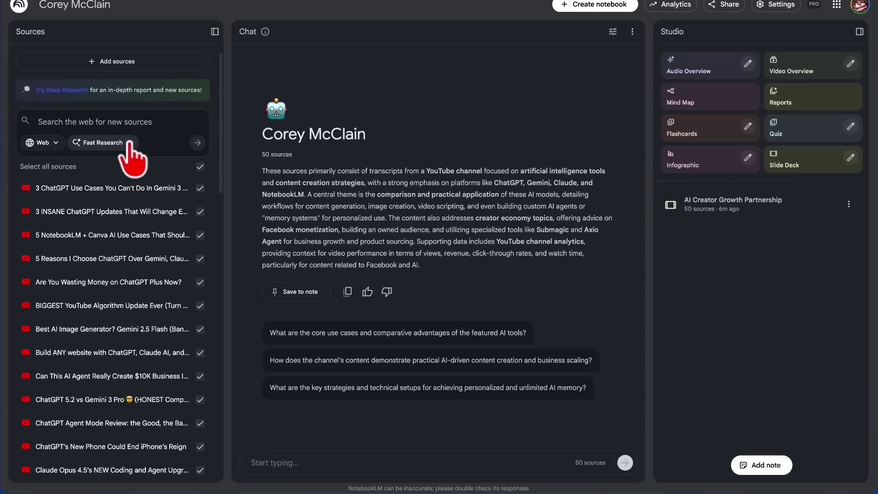
Step: Back in the 50-source NotebookLM notebook, open the Fast/Deep research selector
click(130, 145)
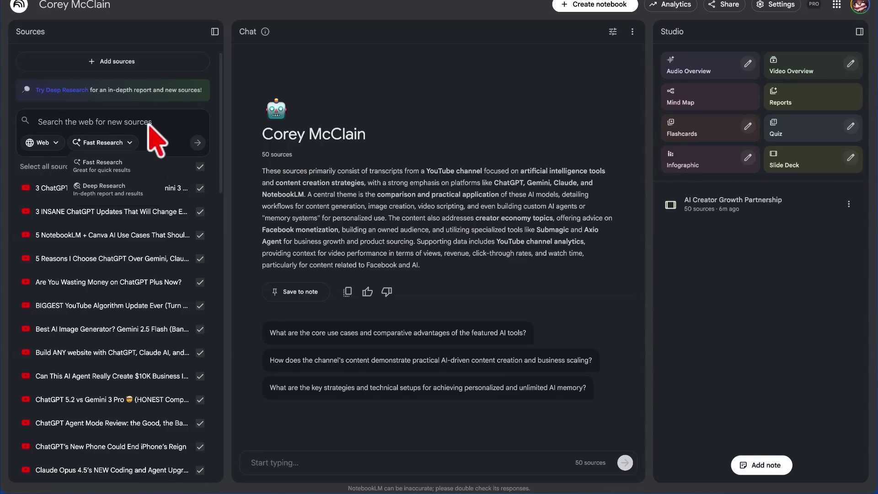
Step: Paste the AI-tools-for-creators content-gap prompt into the web source search and switch to Deep Research
click(113, 128)
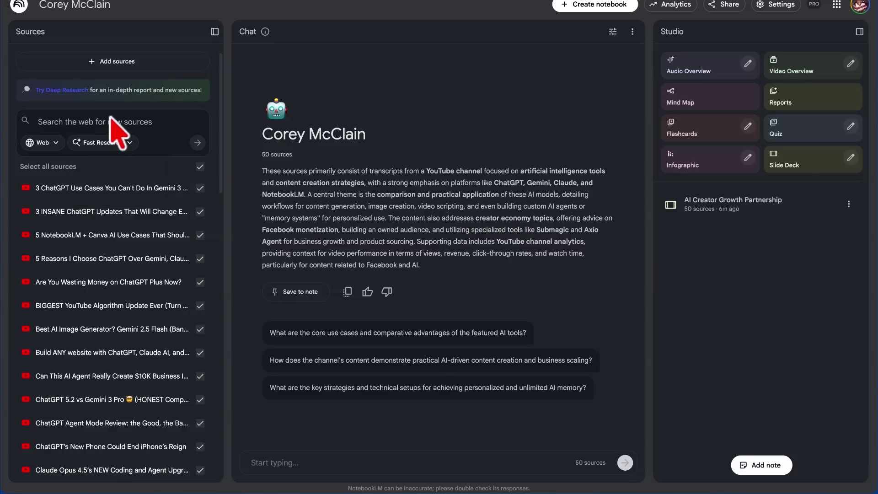
text(Find the top content gaps in the niche: "AI tools for creators". Return: - 10 underserved questions audiences are asking - What existing creators cover instead (the pattern) - 5 high-leverage video angles I can publish this week Include sources.)
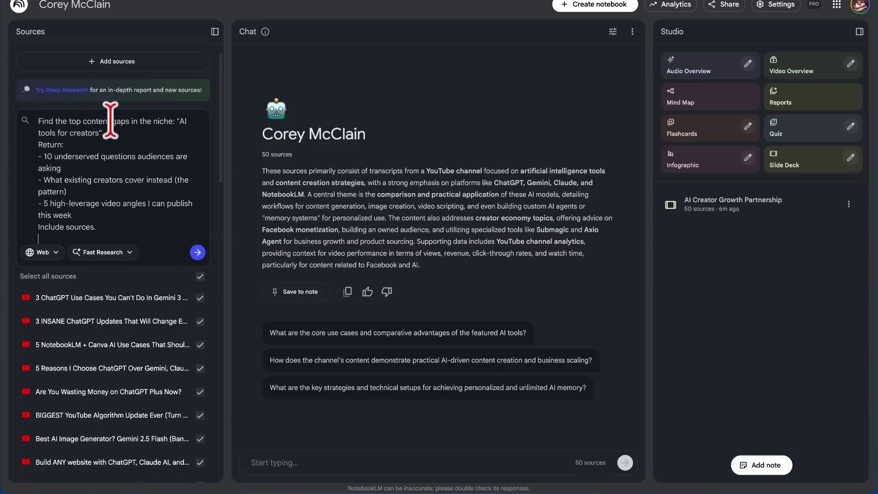
click(130, 252)
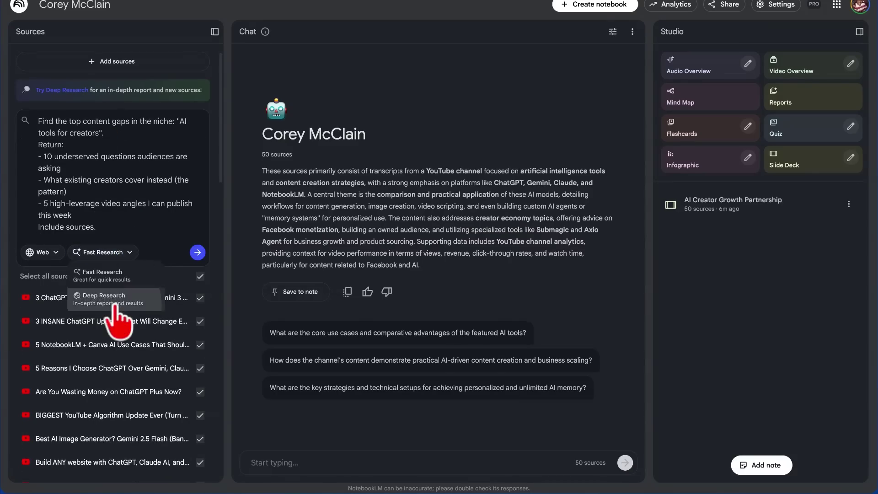
click(114, 299)
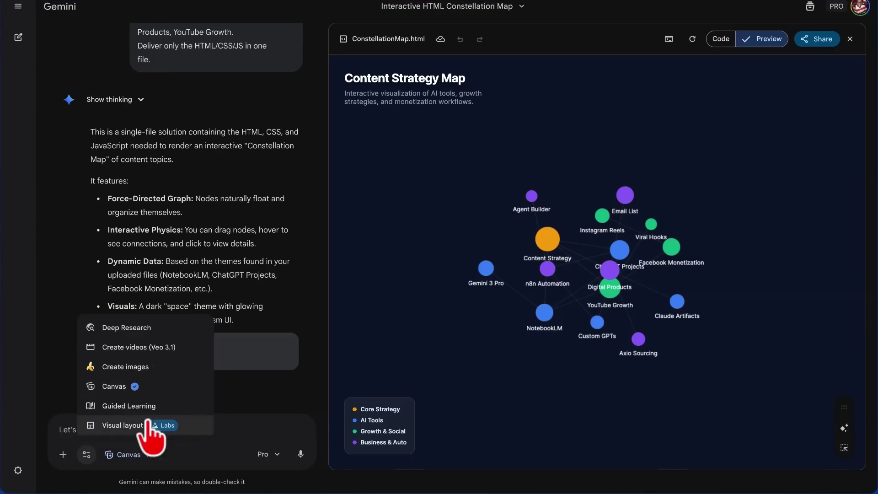
Step: Paste the content-gap prompt into a new chat with Deep Research enabled
click(125, 328)
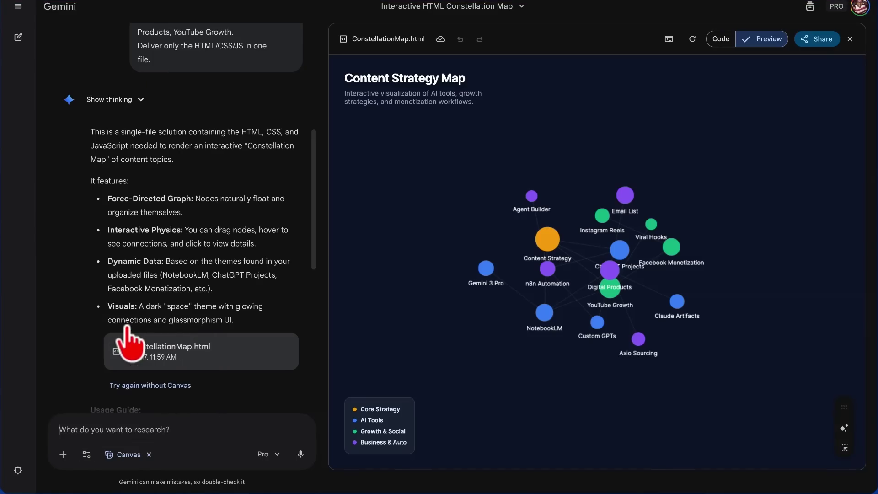
text(Find the top content gaps in the niche: "AI tools for creators". Return: - 10 underserved questions audiences are asking - What existing creators cover instead (the pattern) - 5 high-leverage video angles I can publish this week Include sources.)
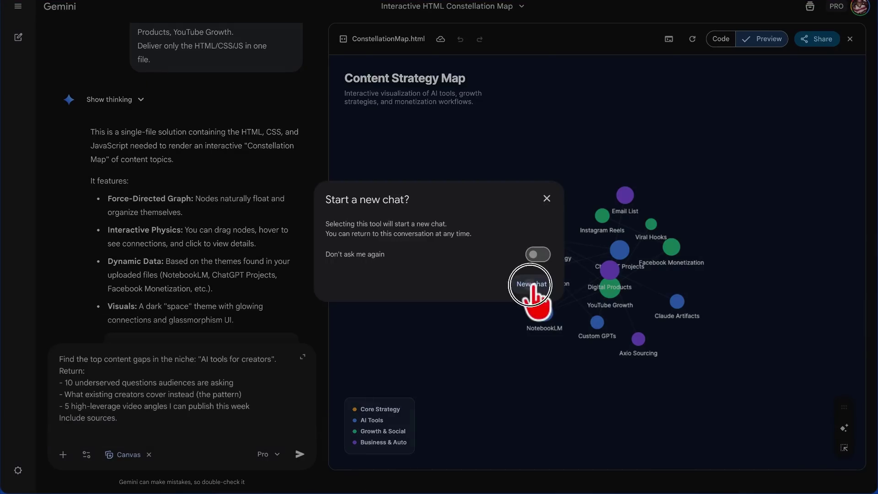
click(532, 284)
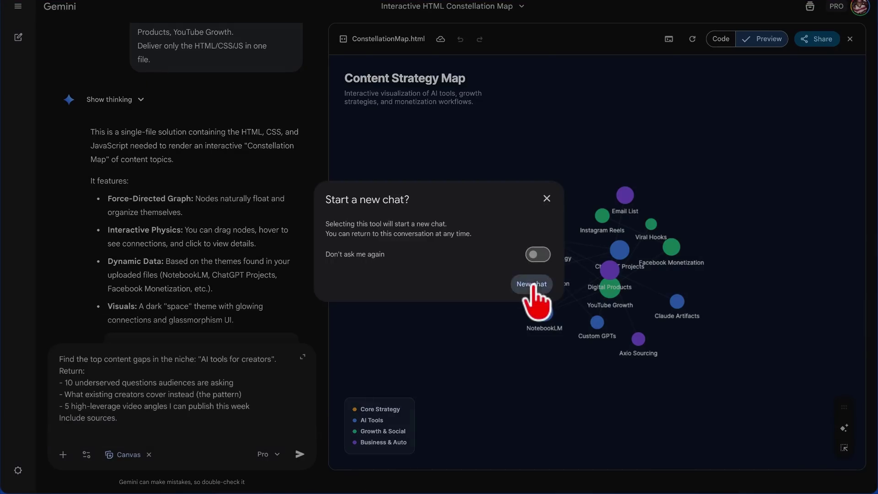
click(382, 284)
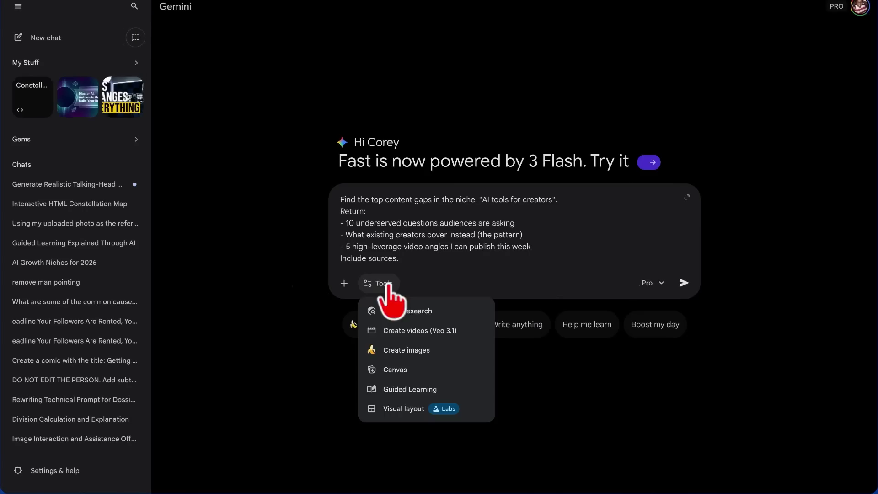
click(394, 310)
click(457, 301)
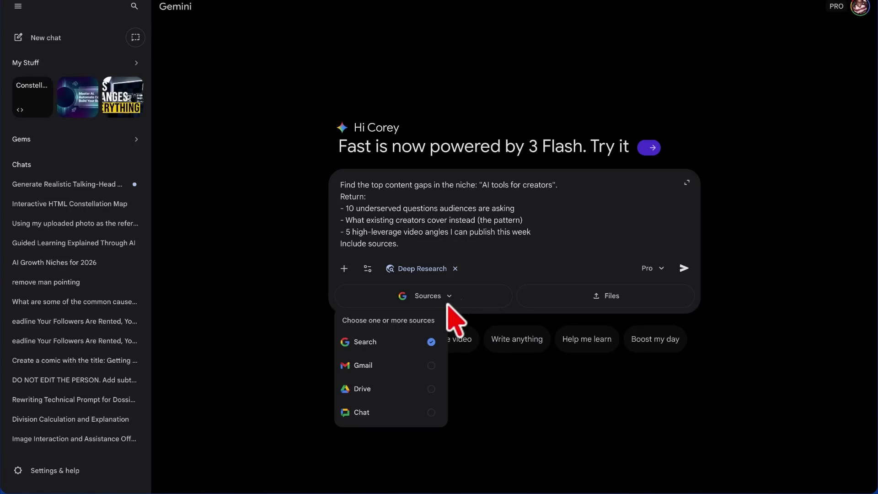
click(616, 298)
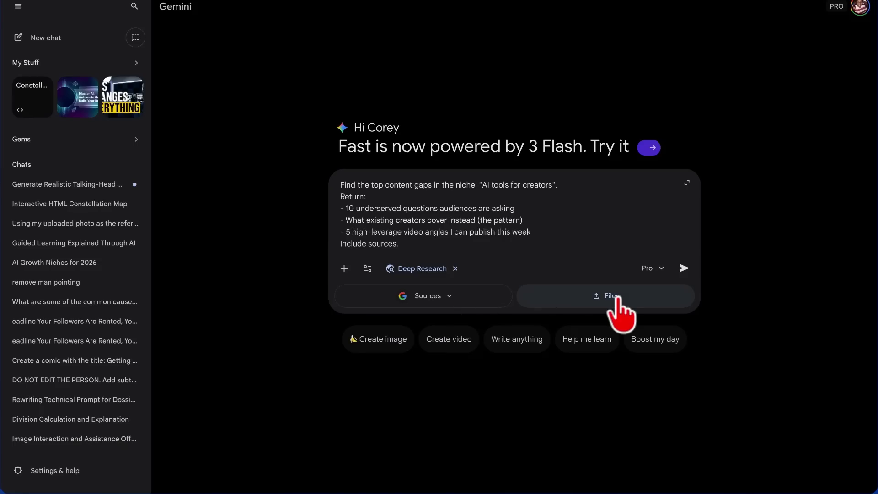
Step: Attach the channel's NotebookLM notebook, check the research sources, and send the Deep Research request
click(344, 269)
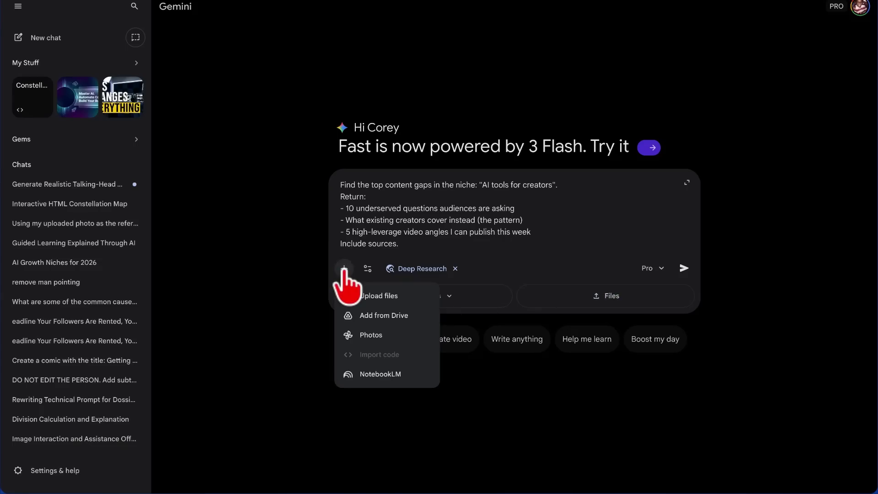
click(356, 376)
click(363, 232)
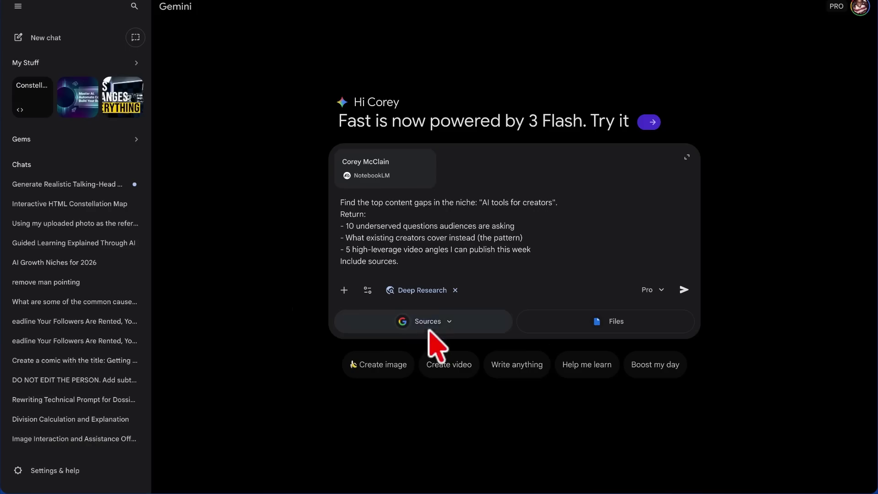
click(436, 322)
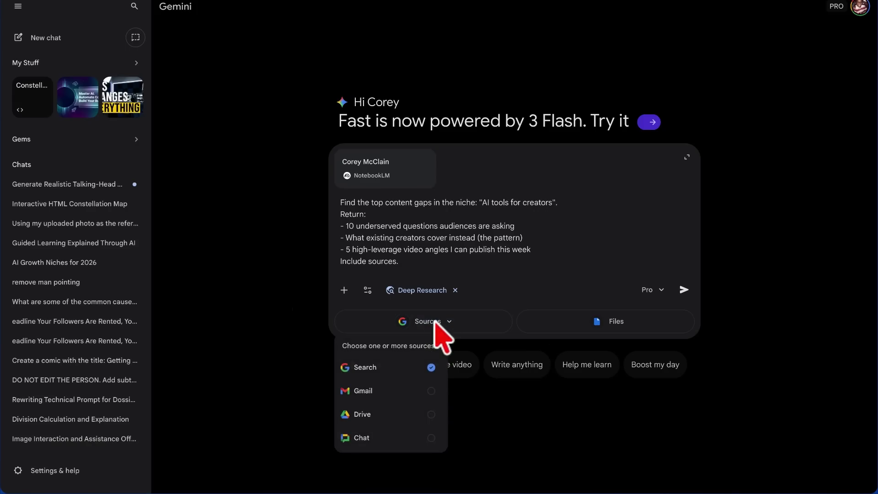
click(684, 290)
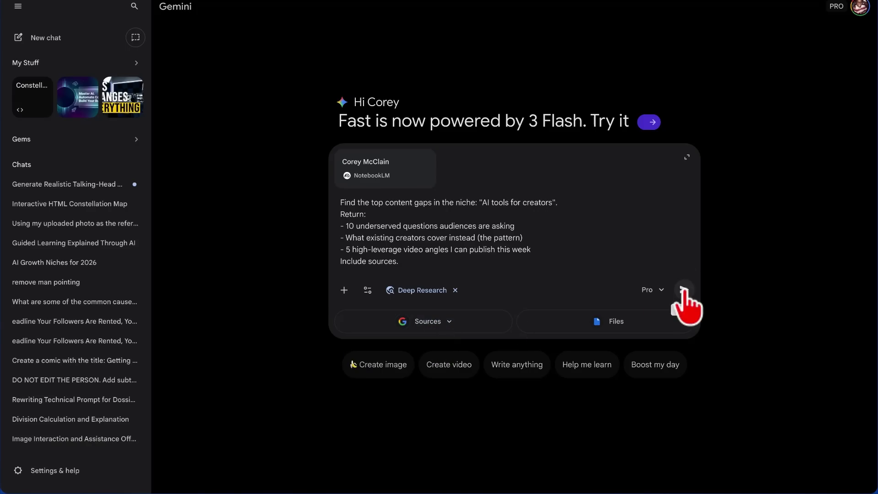
click(684, 290)
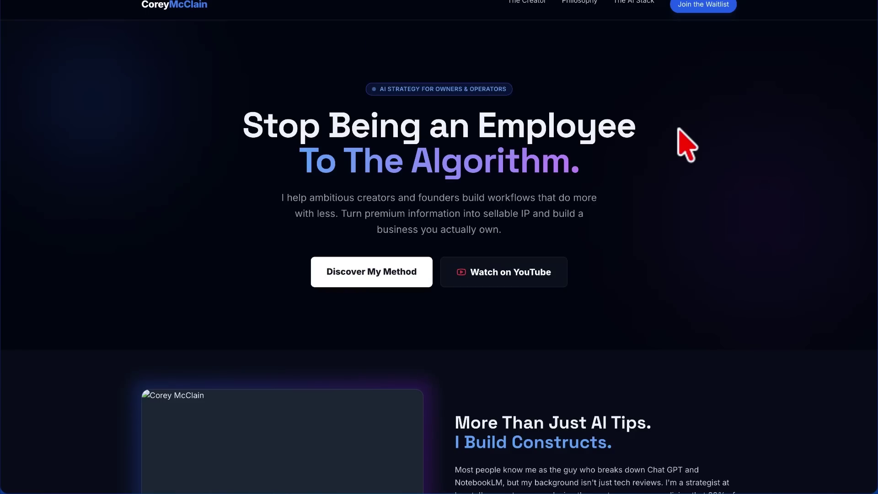
scroll(687, 146, down, 4)
scroll(687, 145, up, 4)
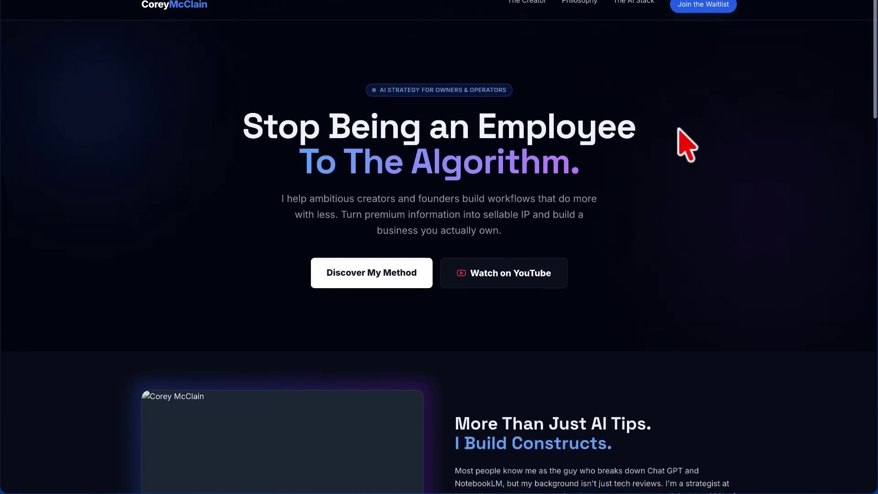
scroll(526, 153, down, 2)
scroll(388, 119, down, 2)
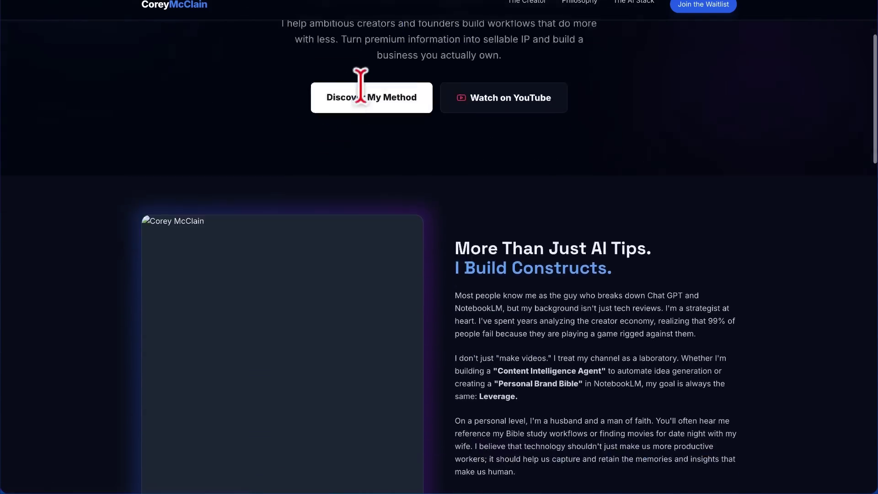
scroll(361, 85, down, 8)
scroll(363, 98, down, 5)
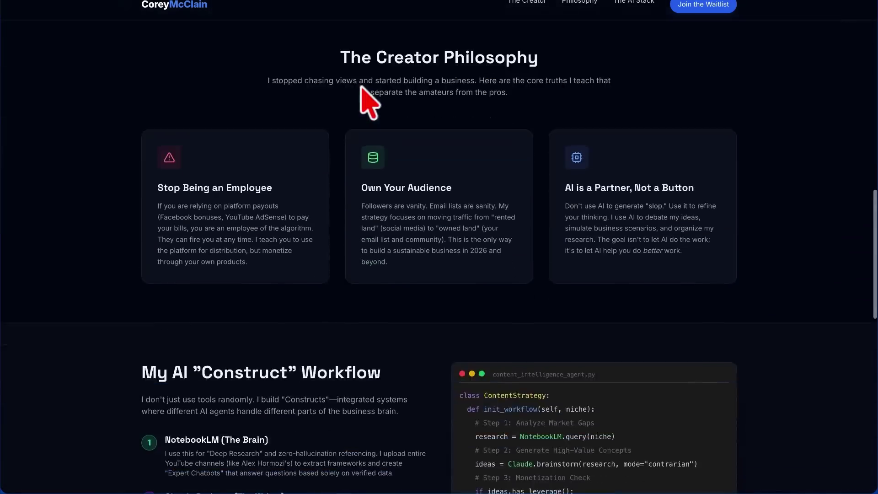
scroll(369, 101, down, 5)
scroll(368, 101, down, 4)
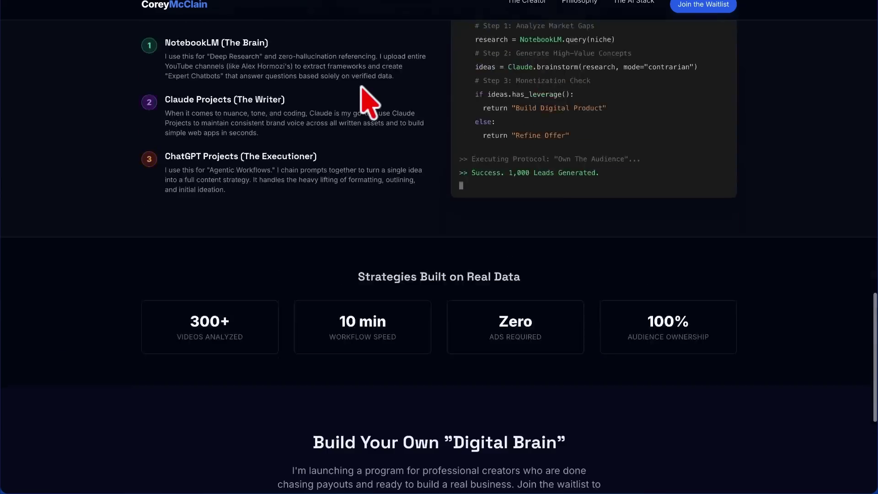
scroll(369, 101, down, 3)
scroll(369, 102, down, 3)
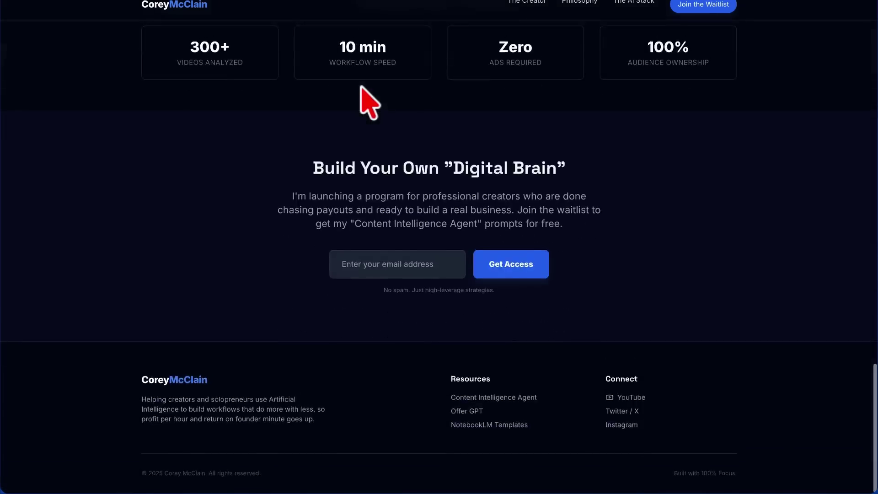
click(528, 3)
click(577, 3)
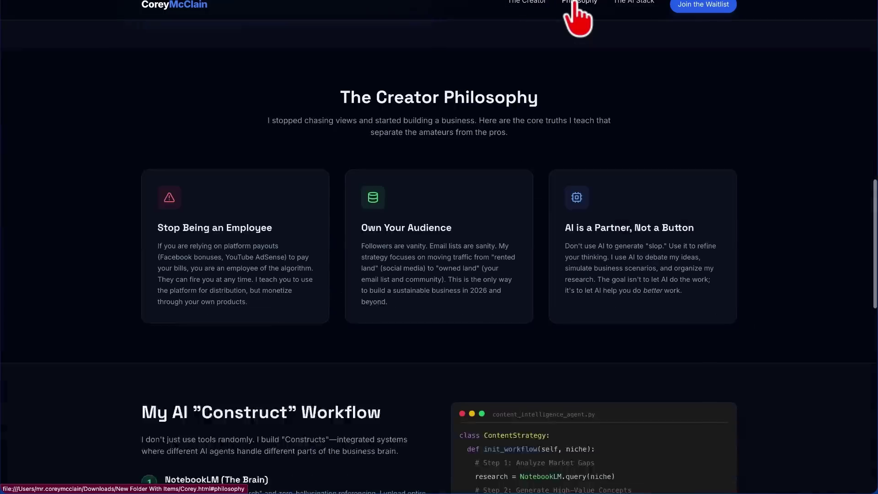
click(635, 2)
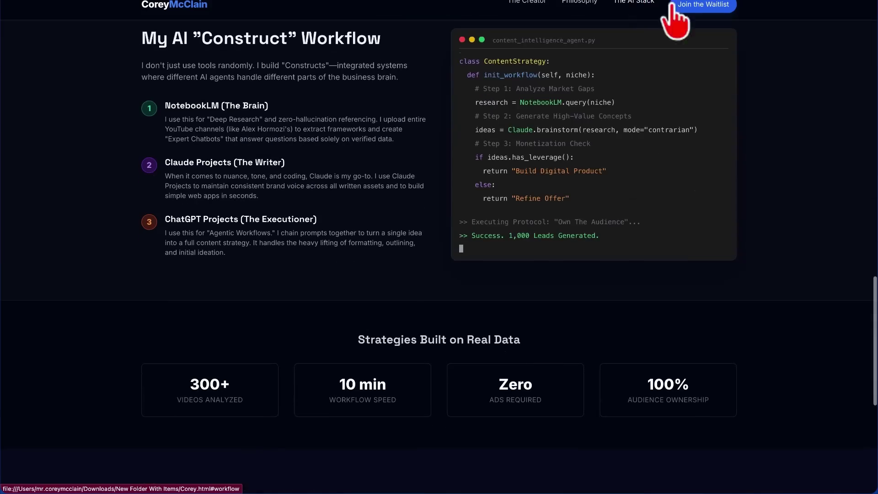
click(729, 5)
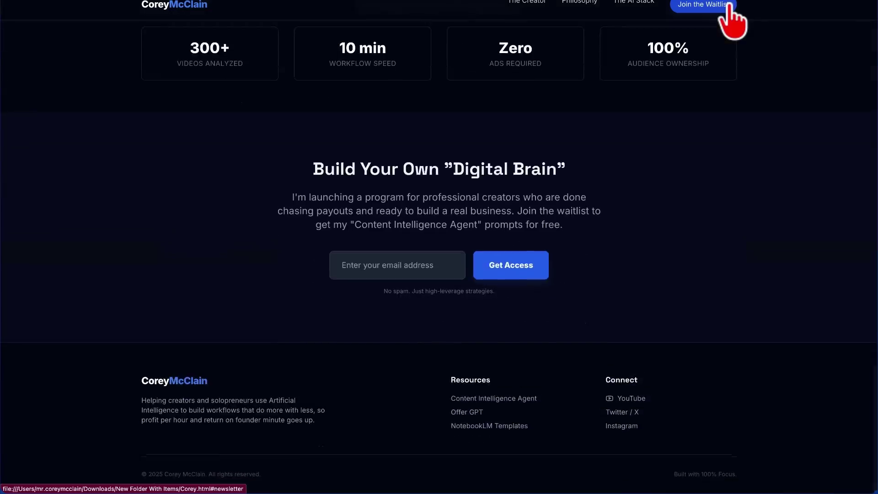
scroll(288, 238, up, 15)
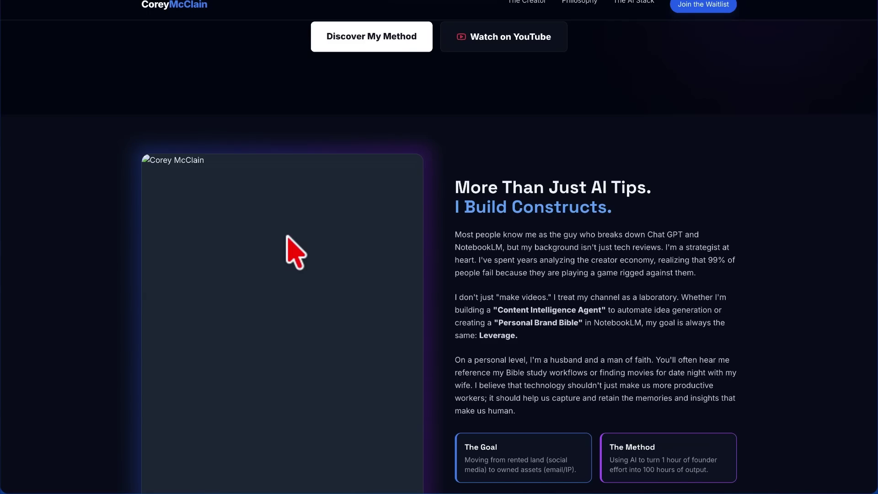
scroll(287, 236, down, 1)
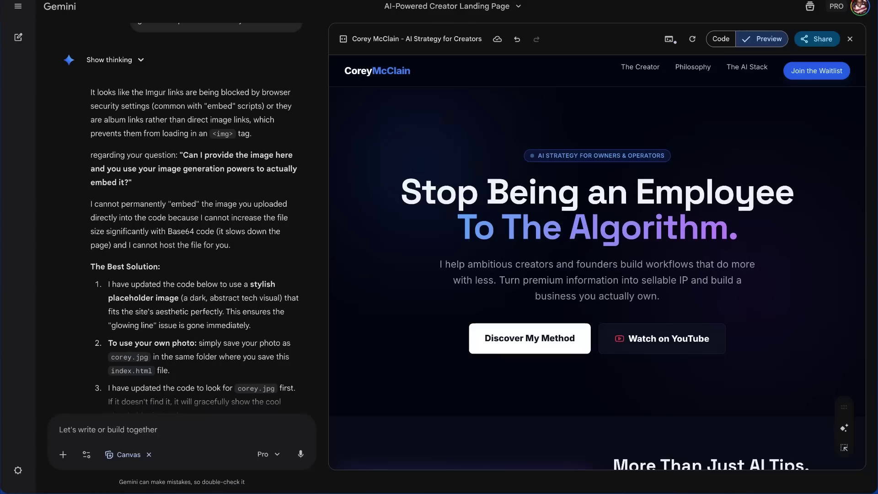
Step: Open the 'AI Creator Tools Content Gap Analysis' chat from the sidebar's past chats
click(18, 6)
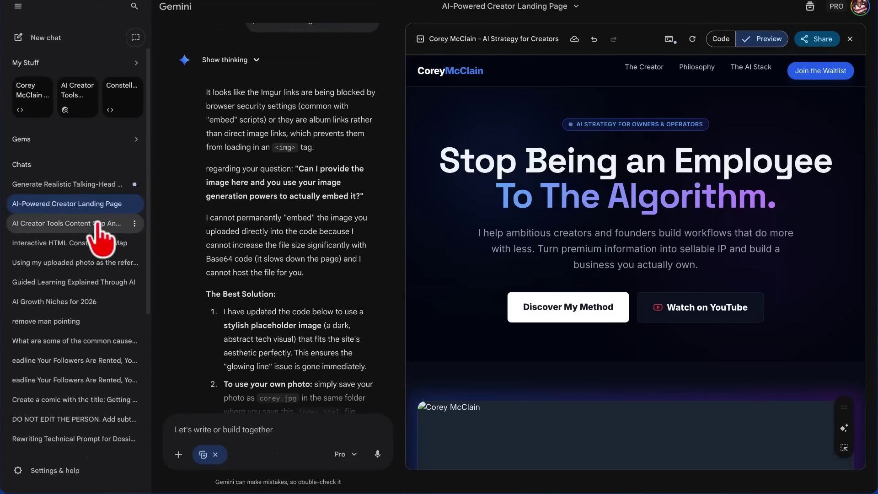
click(46, 223)
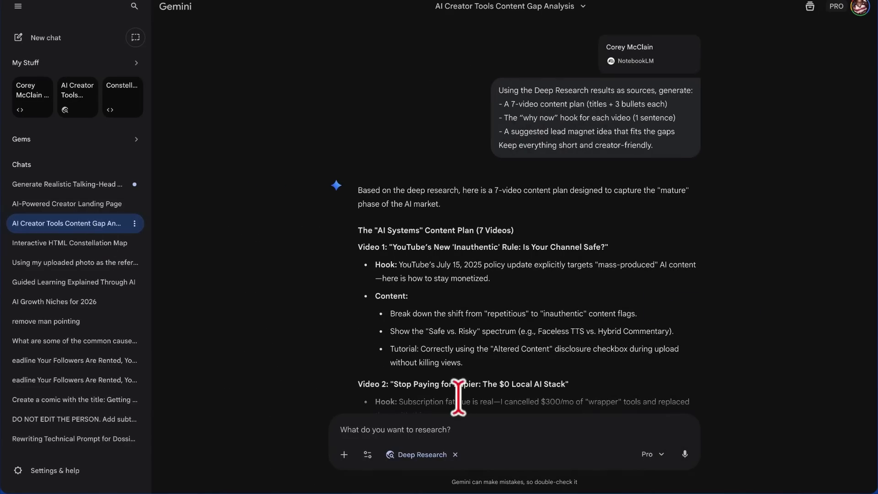
Step: Start attaching a NotebookLM notebook to the content-gap chat to show the recent notebooks
click(346, 455)
click(379, 369)
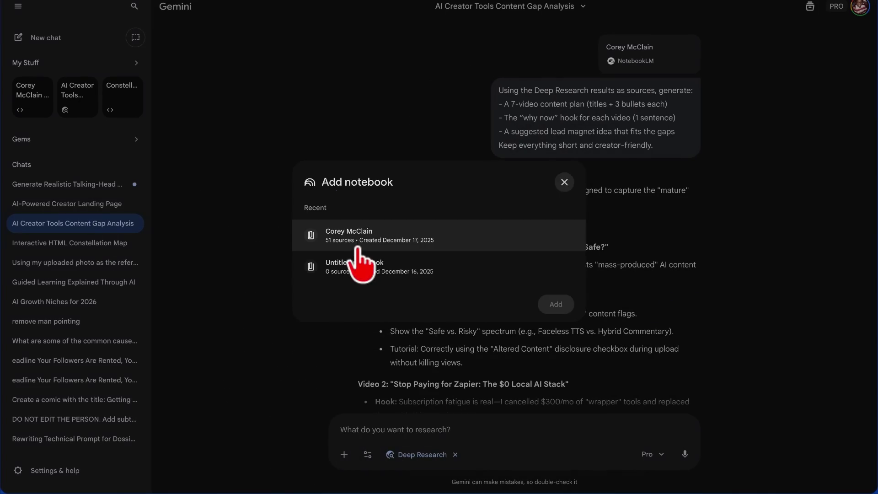